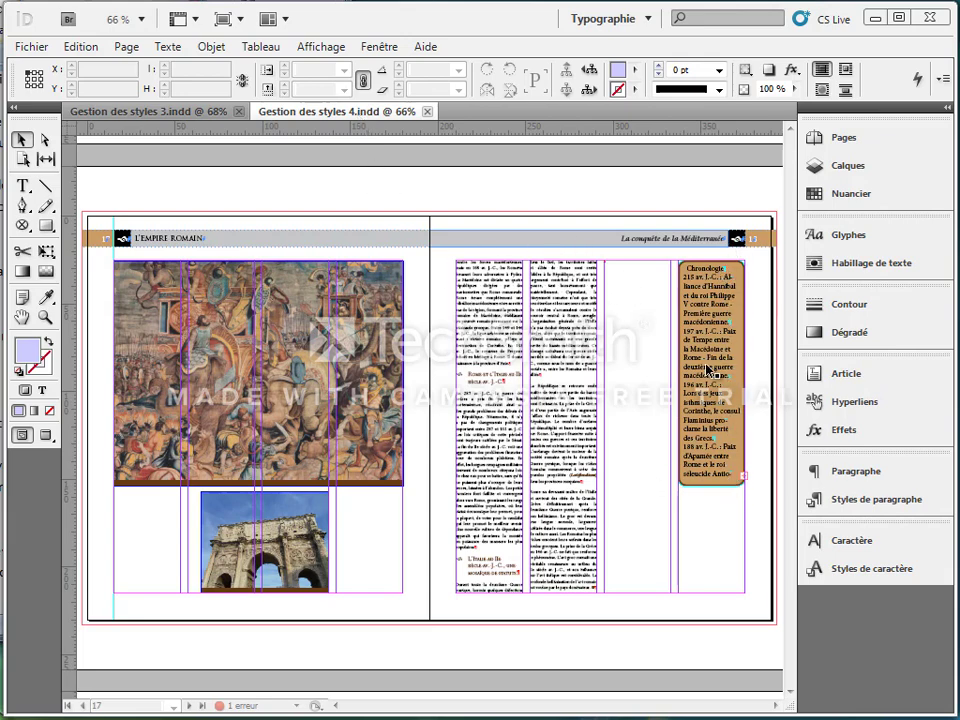
# Step: Format the entire text of the brown Chronologie sidebar with the "Titre chronologie" paragraph style, using the apply-followed-by-next-style option
pyautogui.click(45, 318)
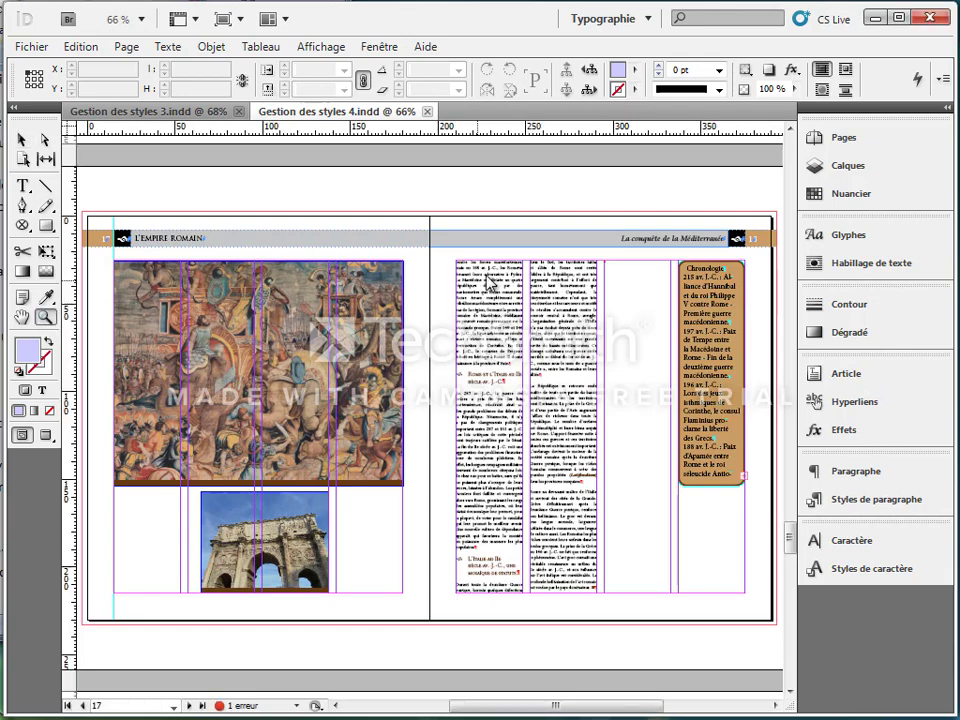
pyautogui.moveTo(623, 246); pyautogui.dragTo(767, 530)
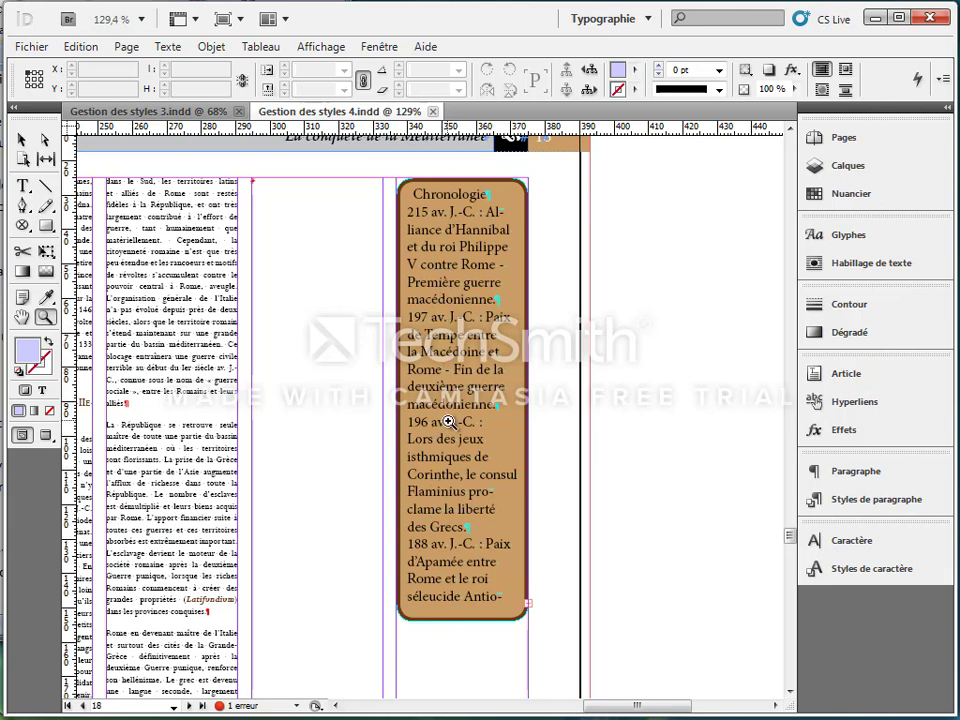
pyautogui.click(878, 502)
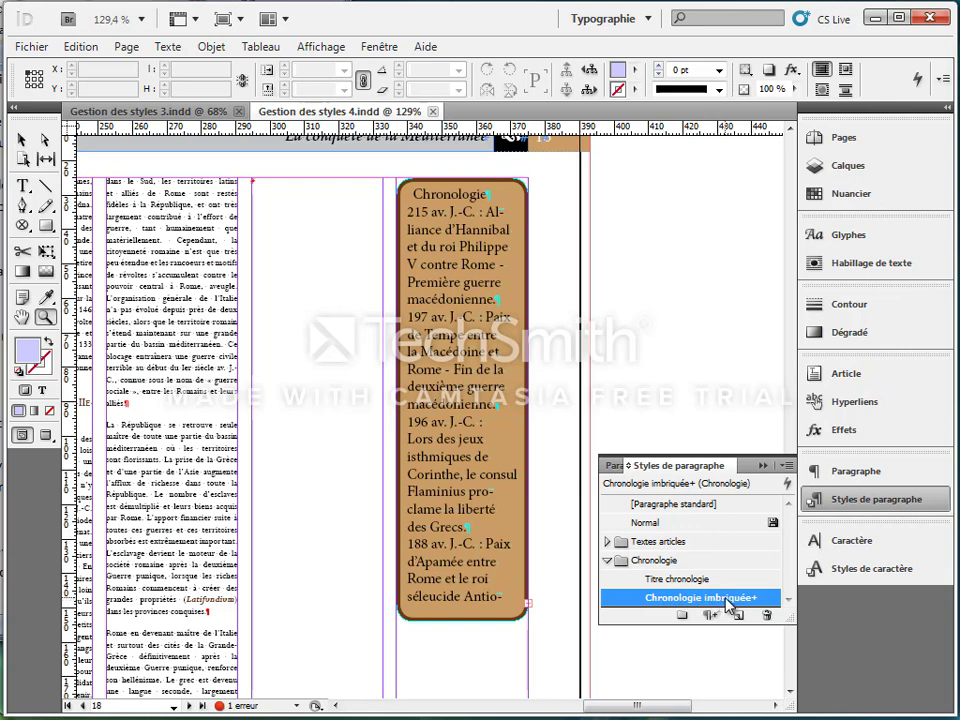
pyautogui.click(858, 568)
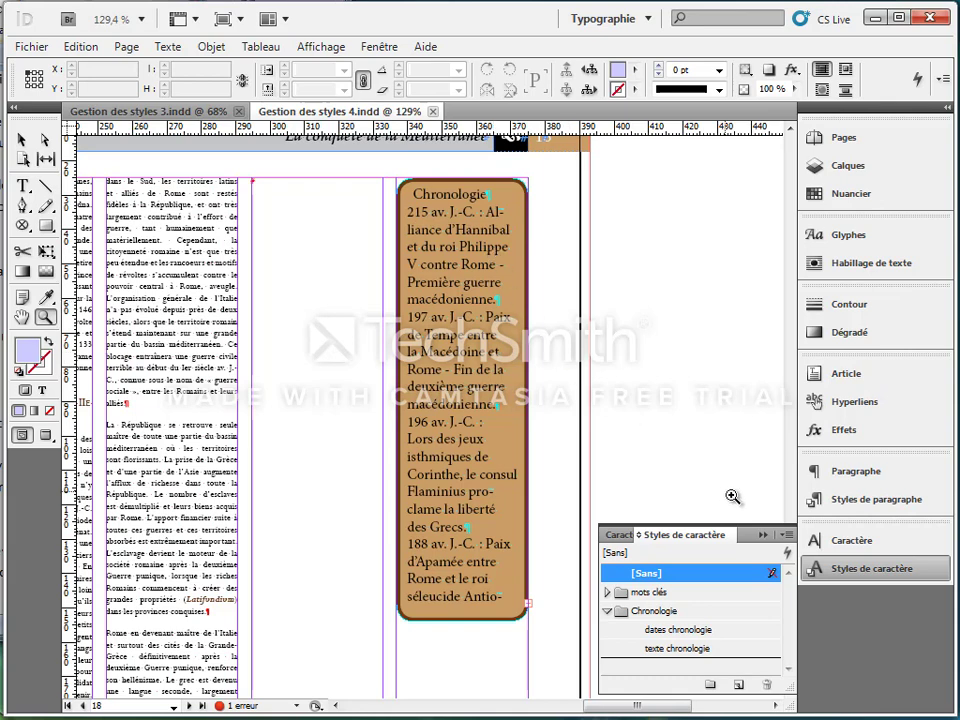
pyautogui.click(890, 502)
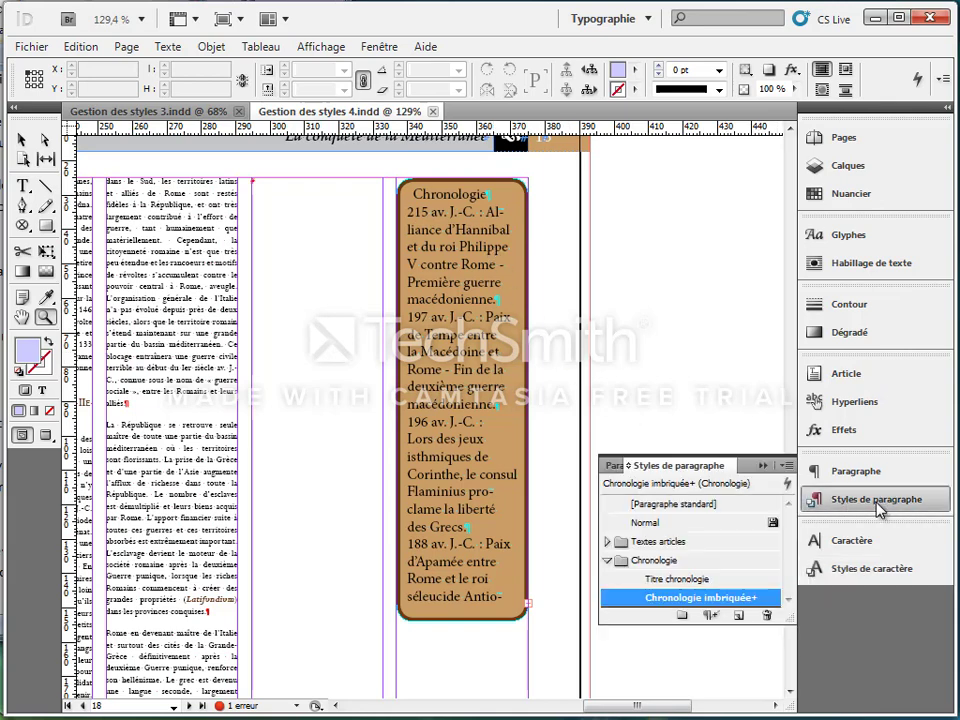
pyautogui.click(22, 185)
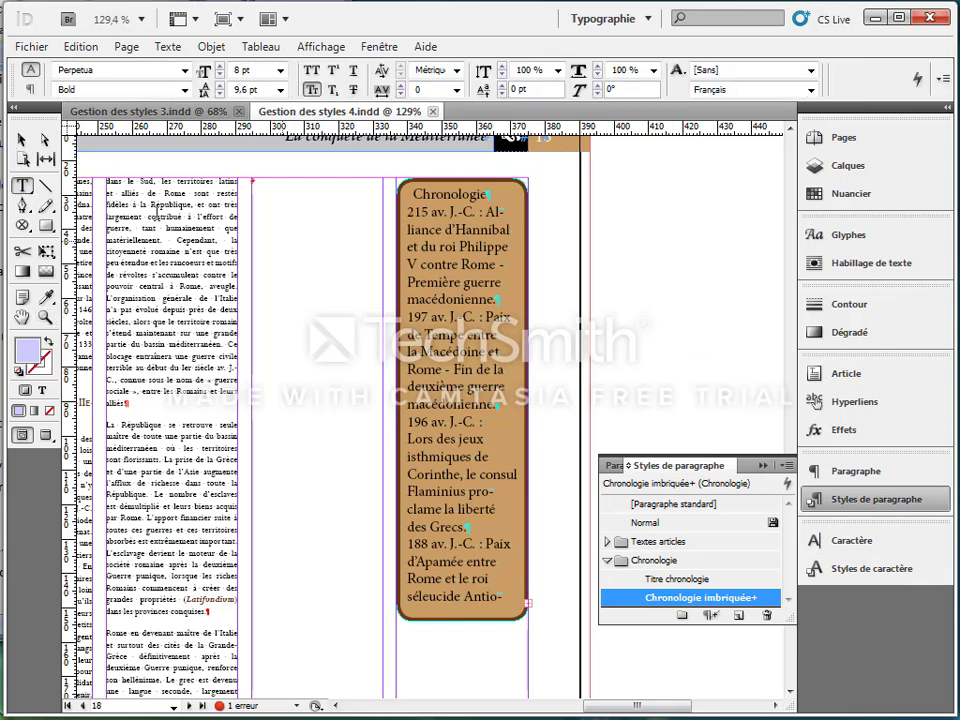
pyautogui.click(479, 284)
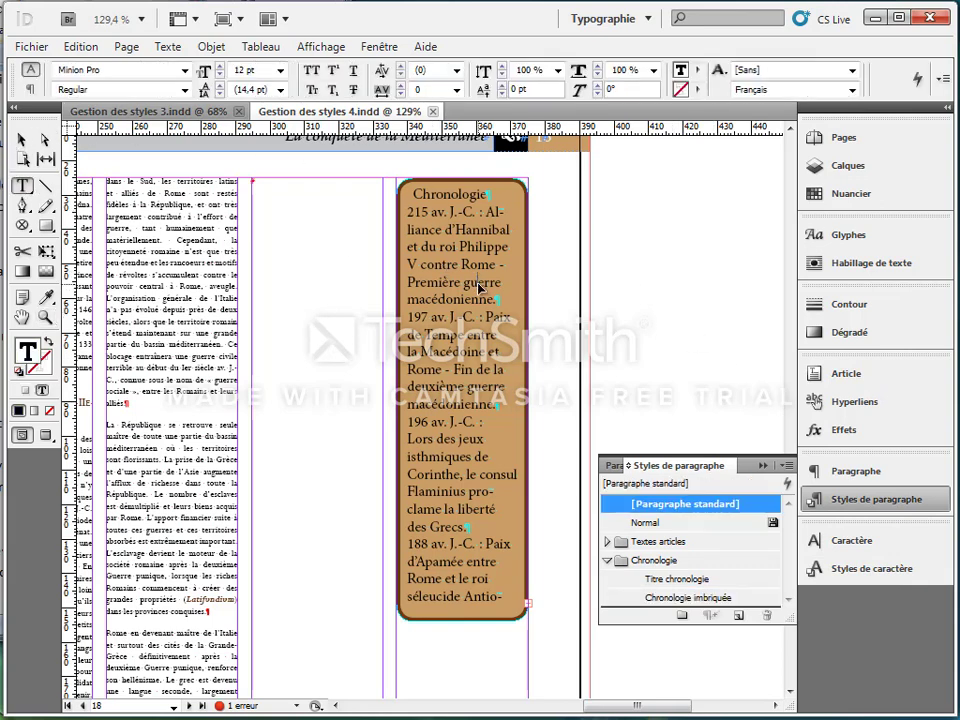
pyautogui.hotkey('ctrl', 'a')
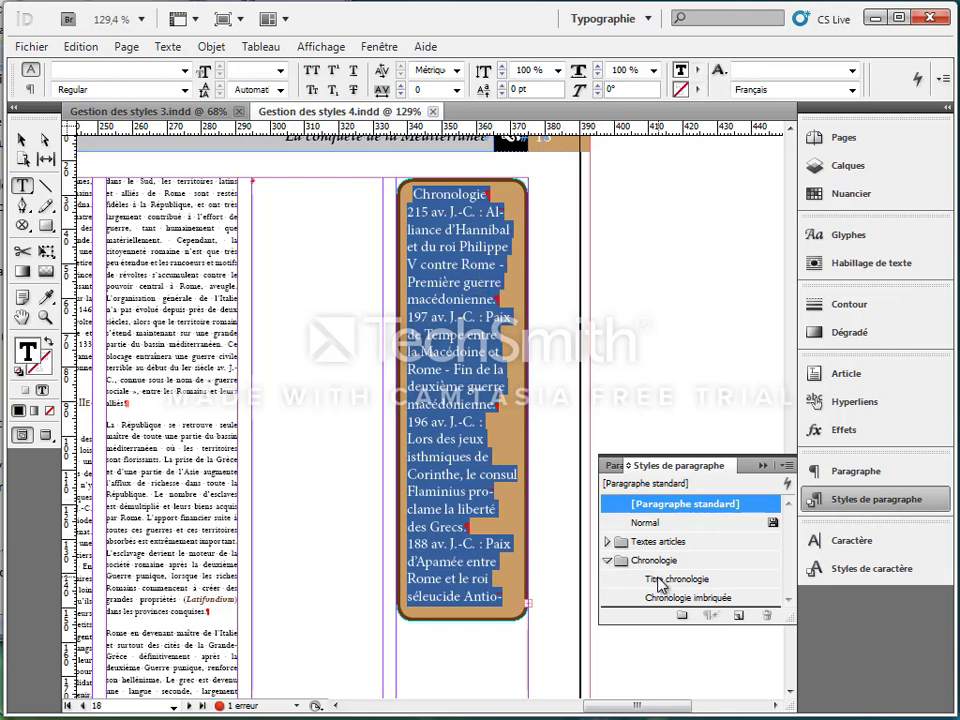
pyautogui.moveTo(678, 465); pyautogui.dragTo(162, 207)
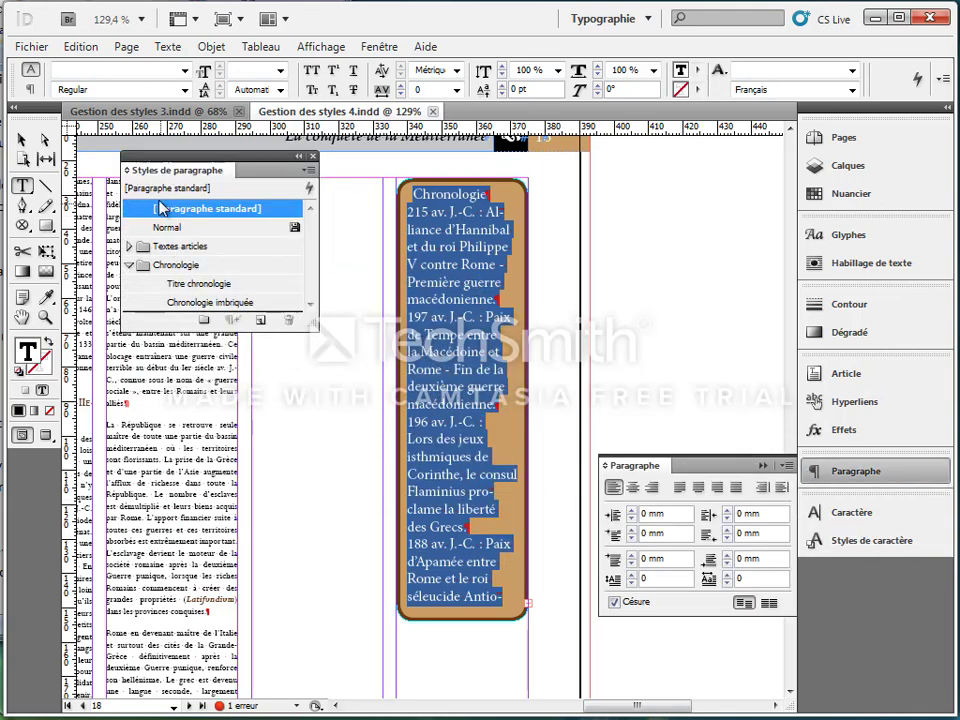
pyautogui.rightClick(196, 290)
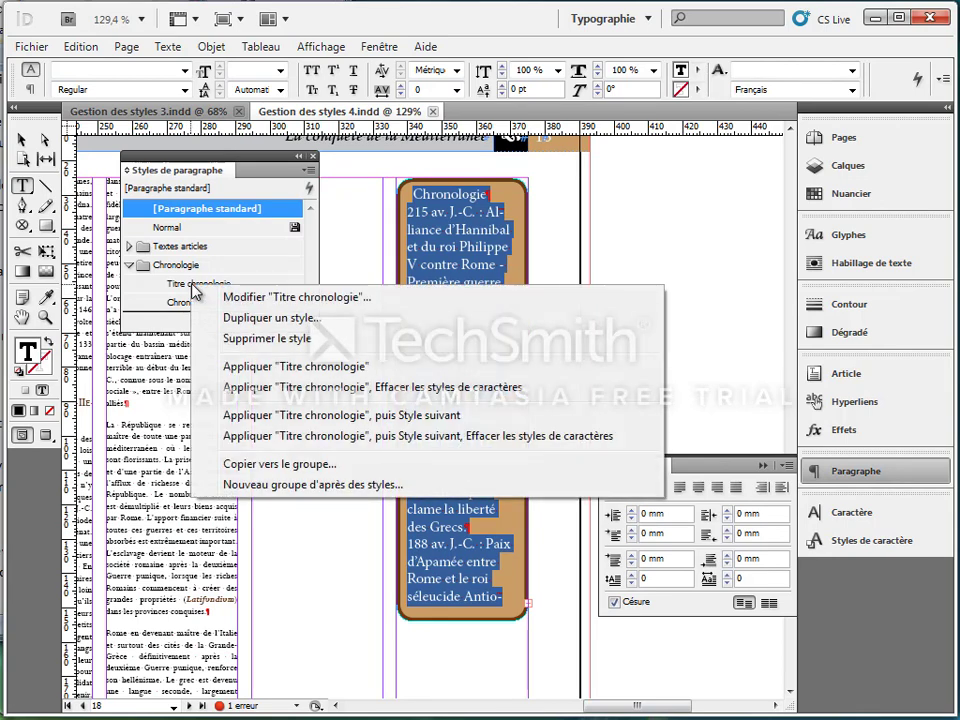
pyautogui.click(250, 420)
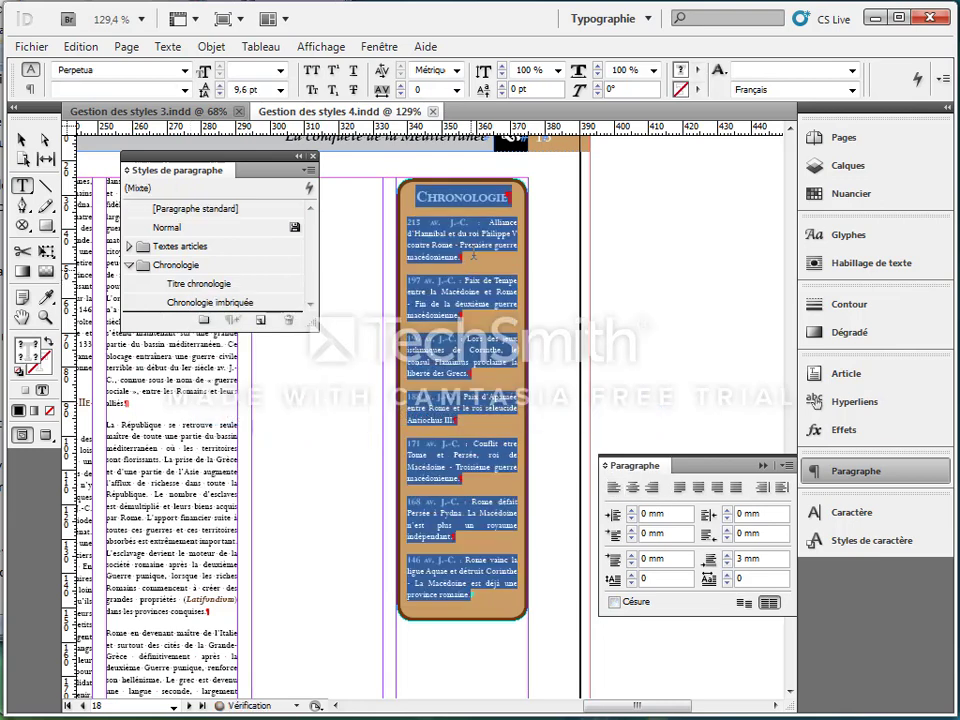
# Step: Examine up close how the dates and event texts are formatted in the Chronologie sidebar entries
pyautogui.click(45, 316)
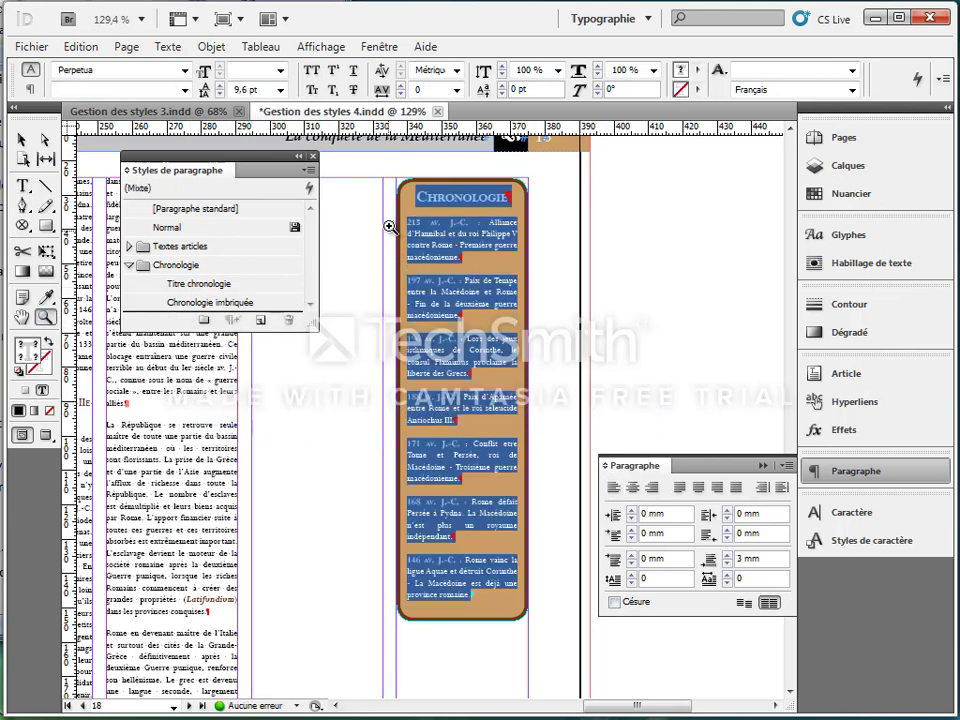
pyautogui.moveTo(389, 208); pyautogui.dragTo(560, 397)
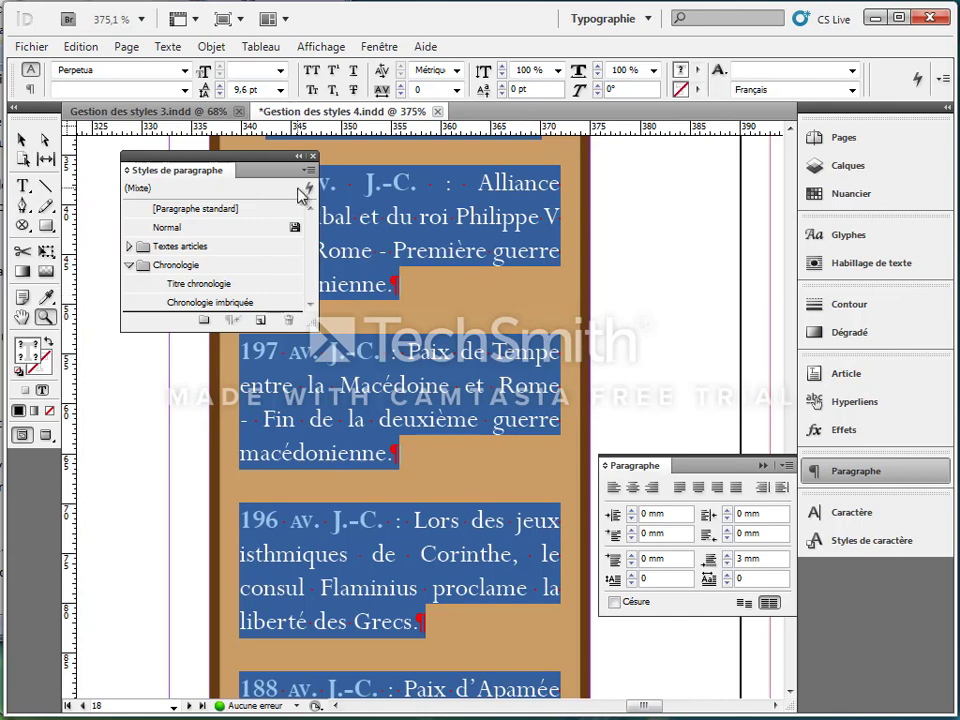
pyautogui.moveTo(272, 157); pyautogui.dragTo(190, 157)
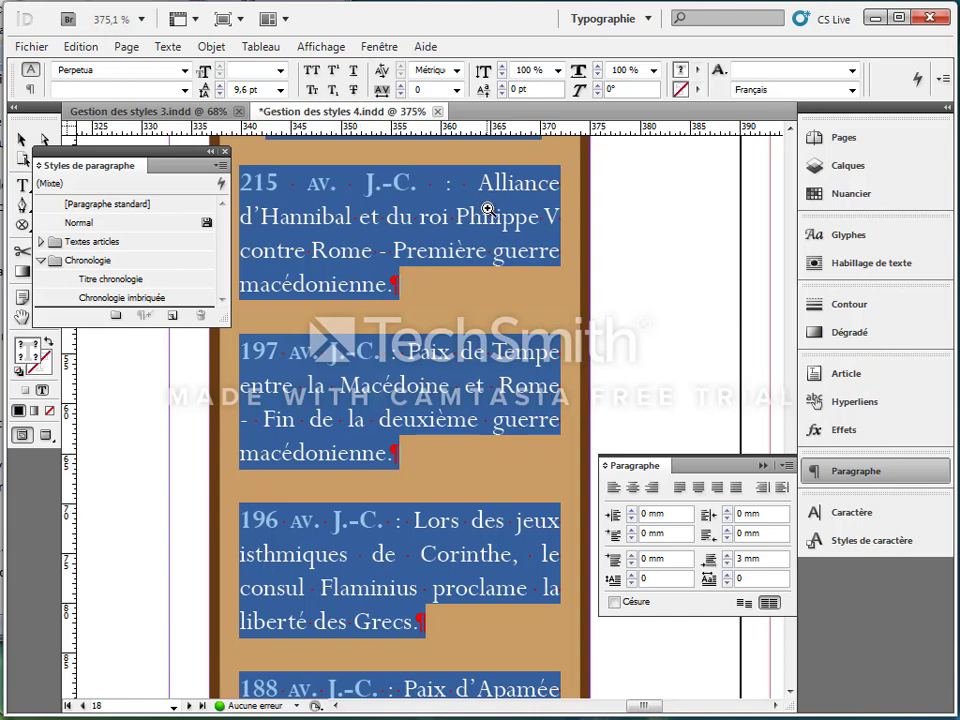
# Step: Switch to the Gestion des styles 3.indd document and expand its Chronologie groups of paragraph styles and character styles
pyautogui.click(155, 118)
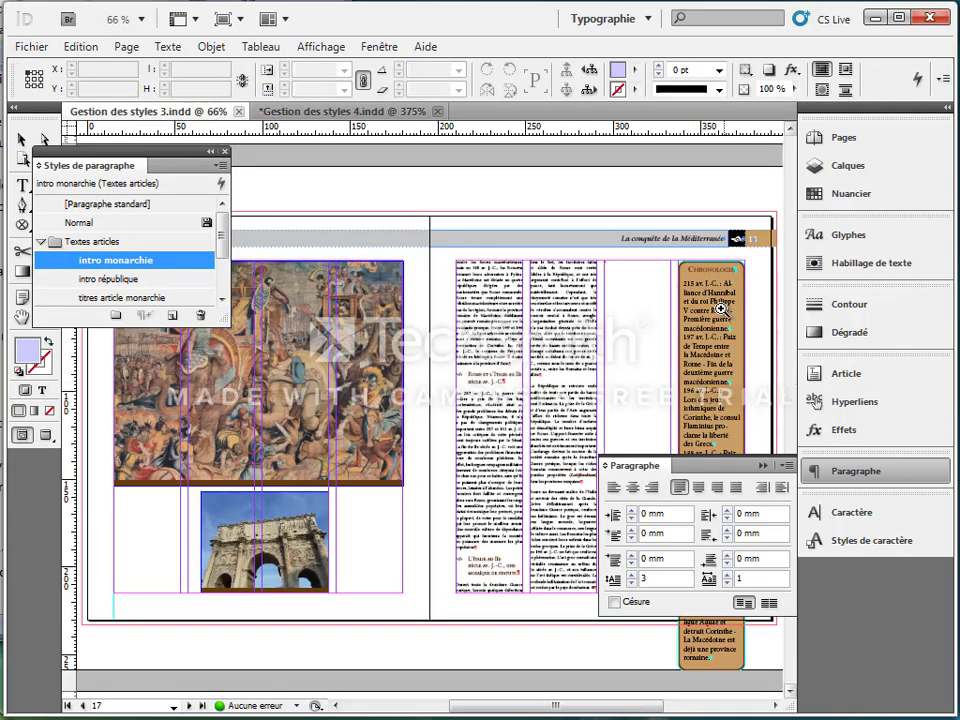
pyautogui.moveTo(125, 150); pyautogui.dragTo(284, 140)
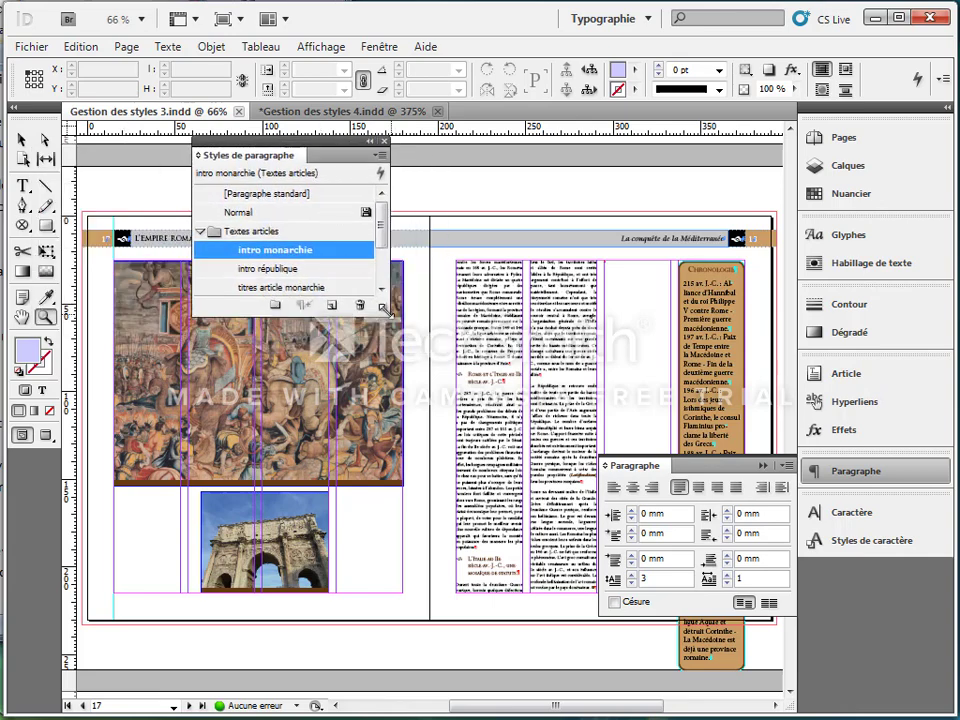
pyautogui.moveTo(385, 310); pyautogui.dragTo(407, 405)
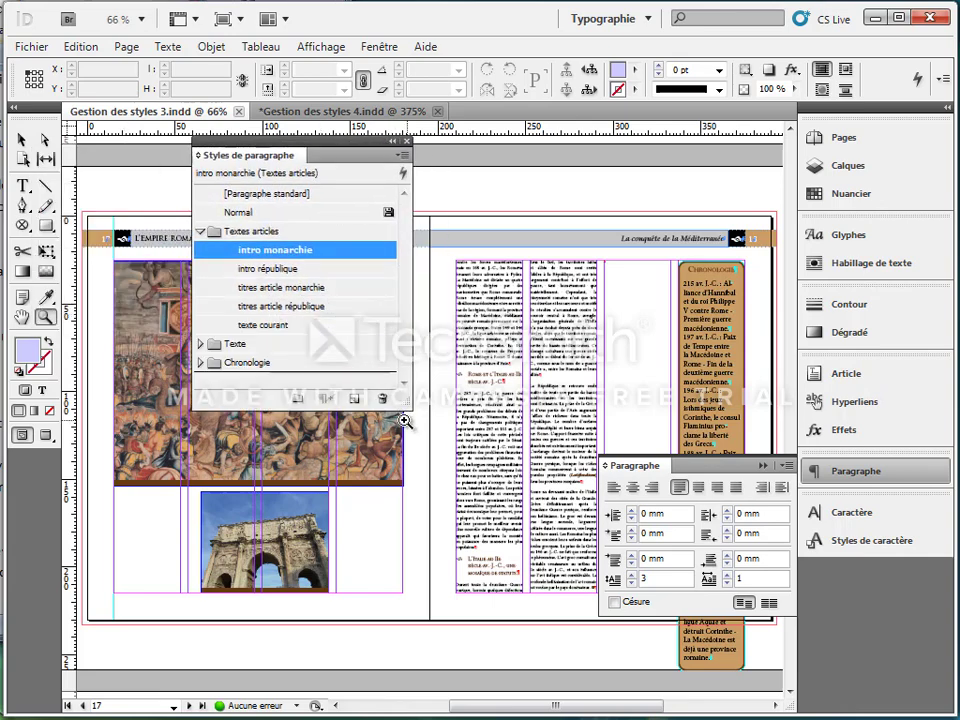
pyautogui.click(200, 362)
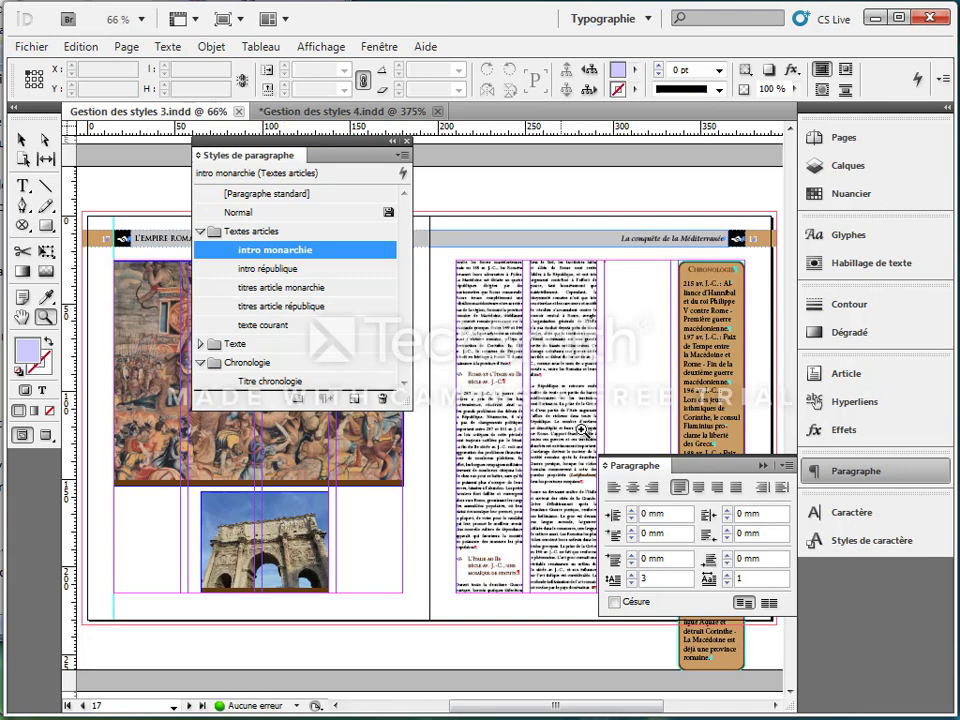
pyautogui.click(866, 546)
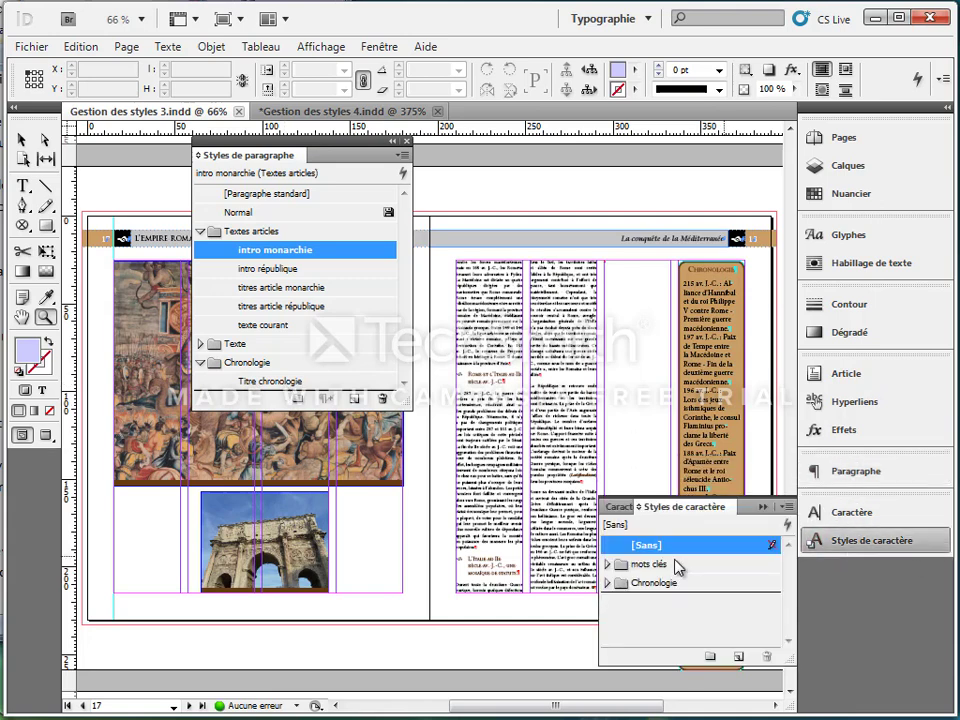
pyautogui.click(609, 582)
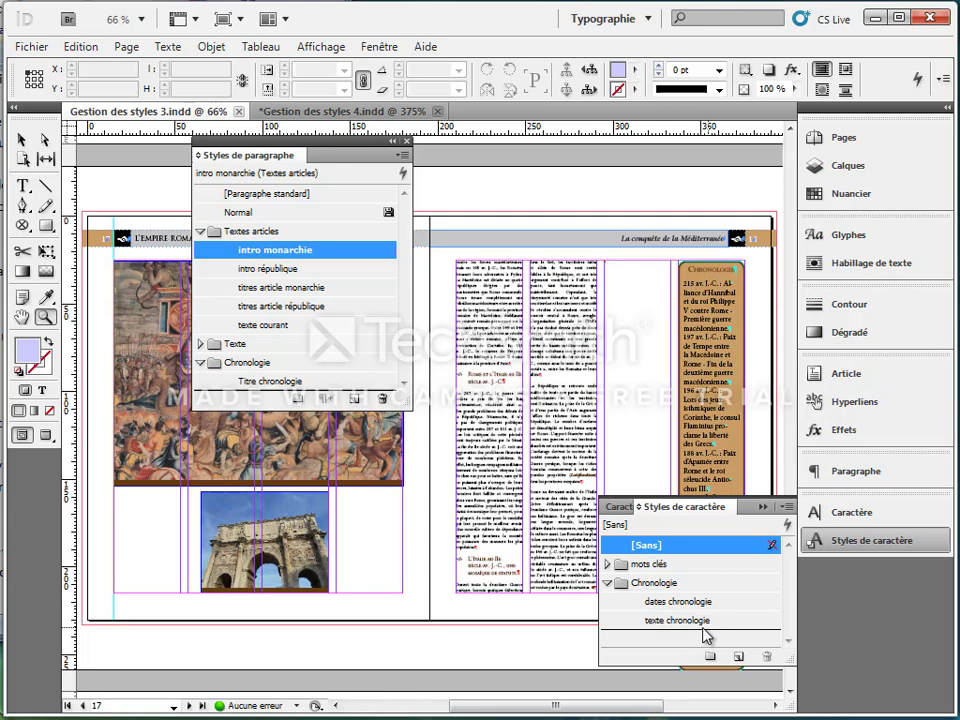
# Step: With nothing selected, start a new paragraph style in the Chronologie group and name it "chronologie imbriquée"
pyautogui.click(22, 185)
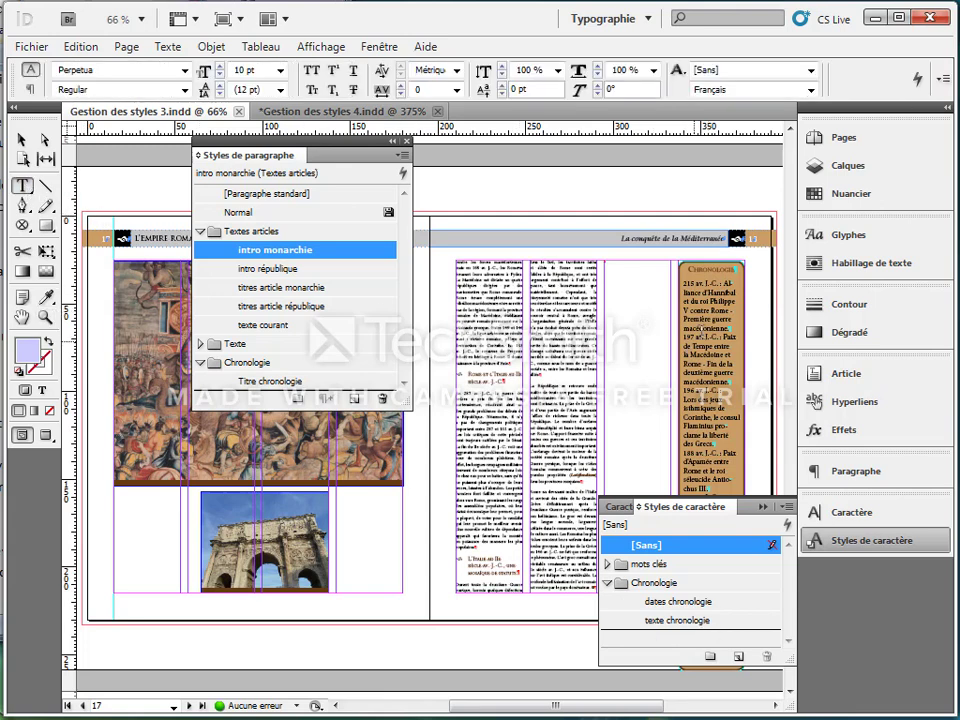
pyautogui.hotkey('ctrl', 'shift', 'a')
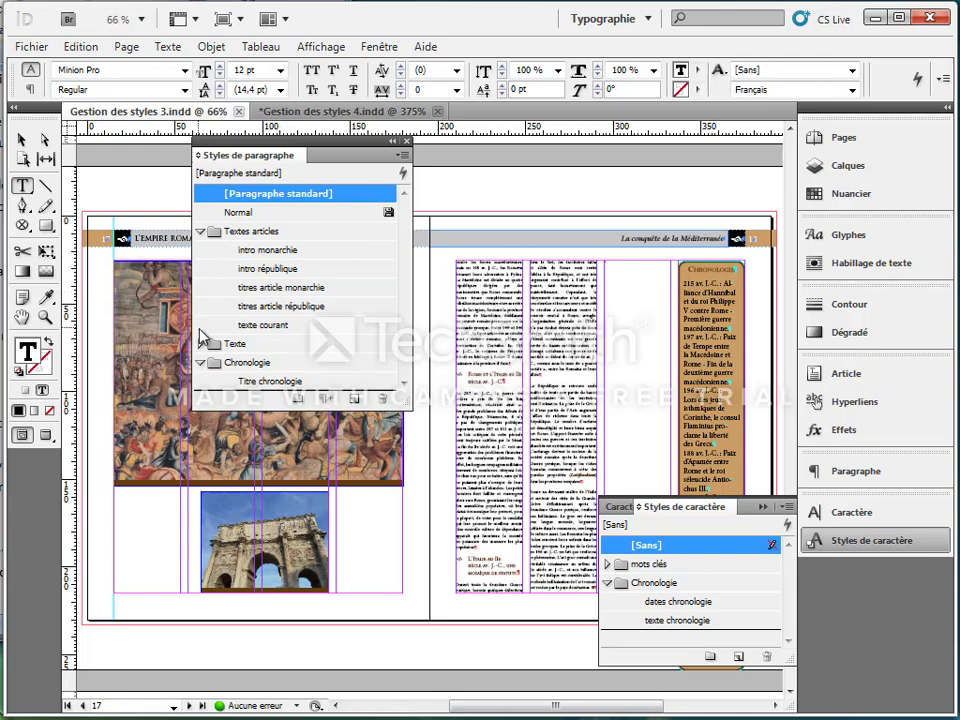
pyautogui.click(222, 363)
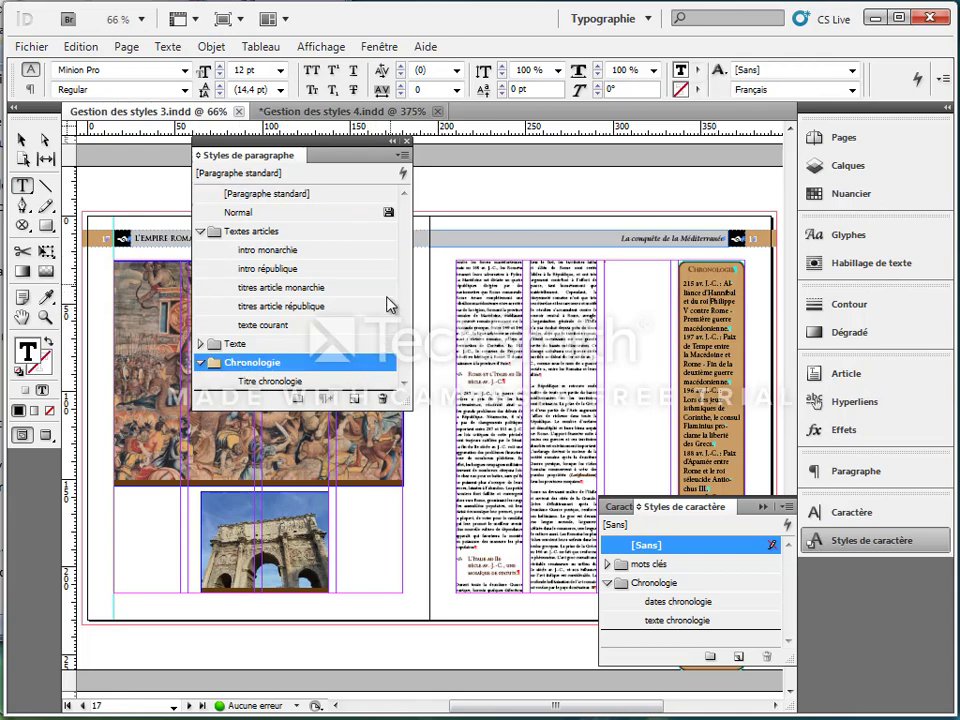
pyautogui.click(402, 155)
pyautogui.click(449, 163)
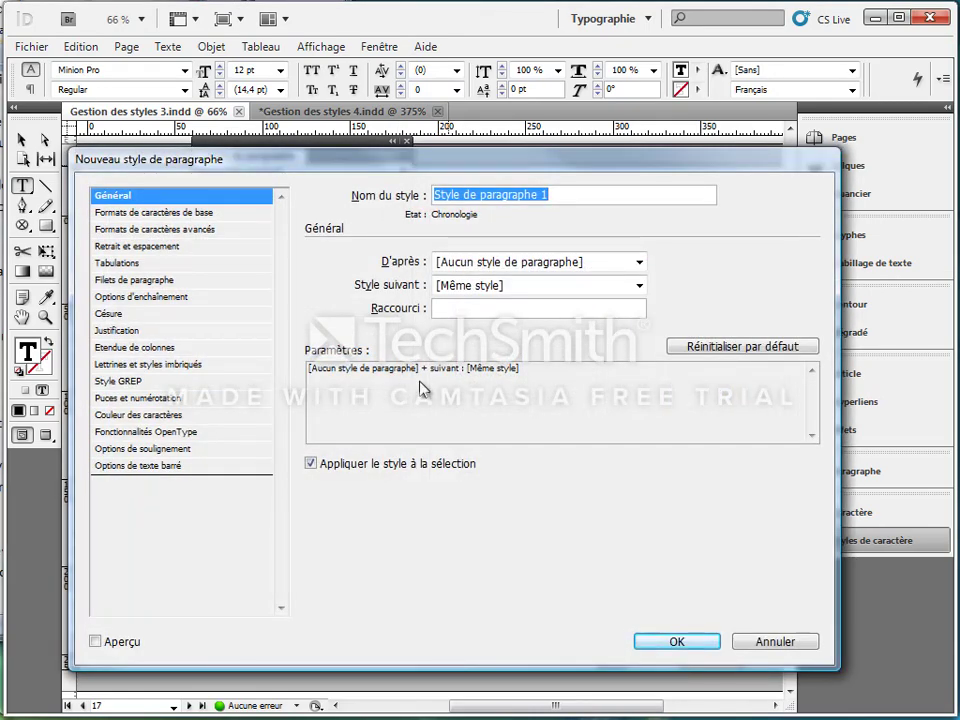
pyautogui.write('chronologie imbriquée')
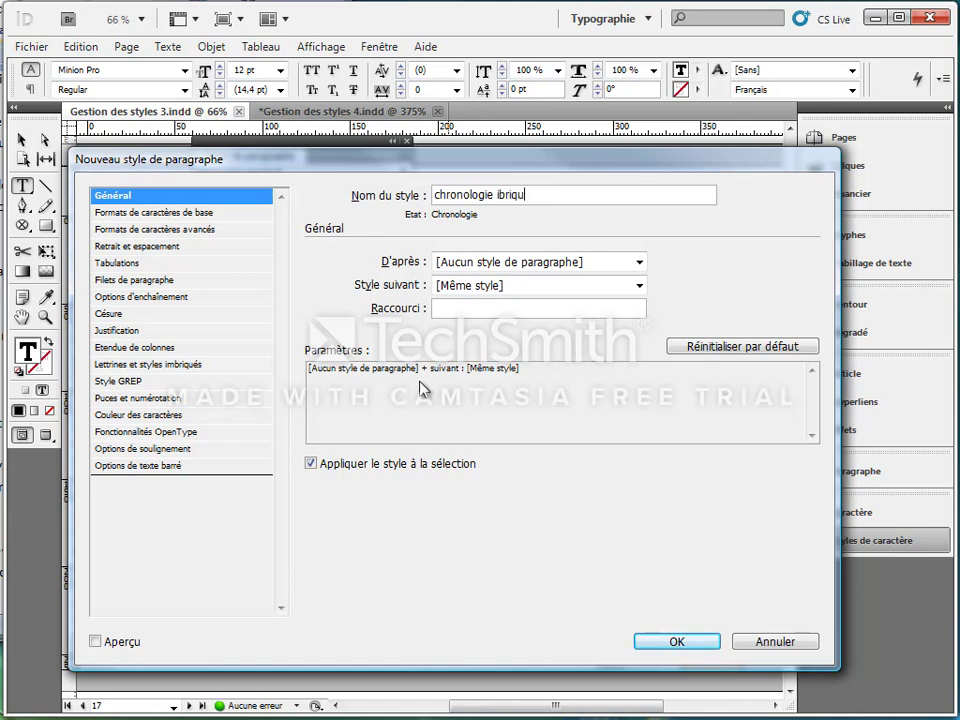
pyautogui.click(502, 196)
pyautogui.write('m')
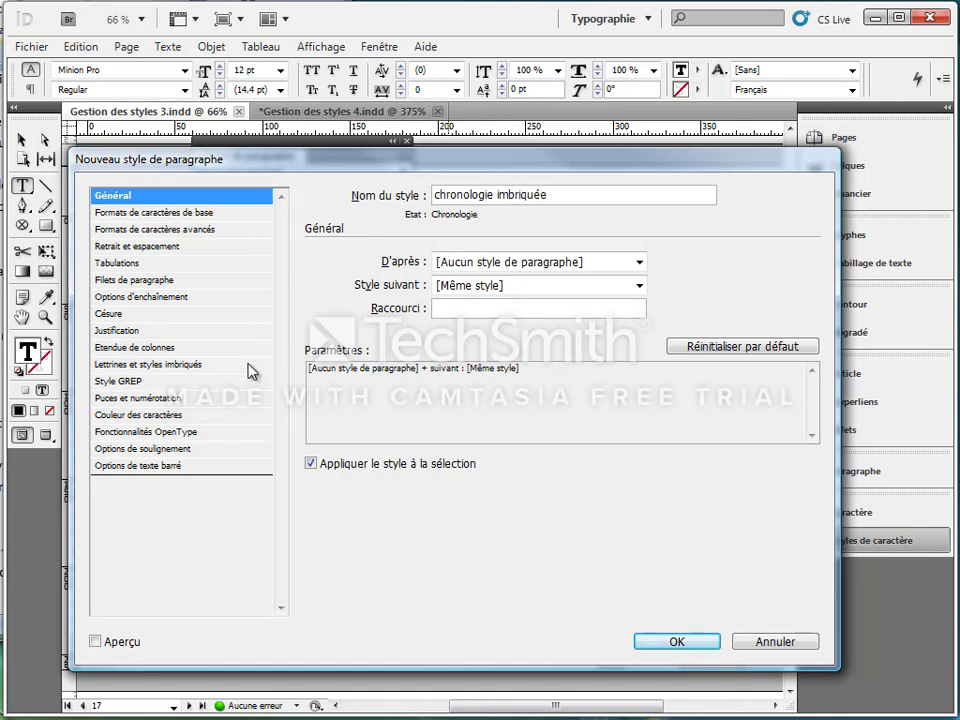
# Step: Add a nested style to the new paragraph style, using the "dates chronologie" character style
pyautogui.click(143, 365)
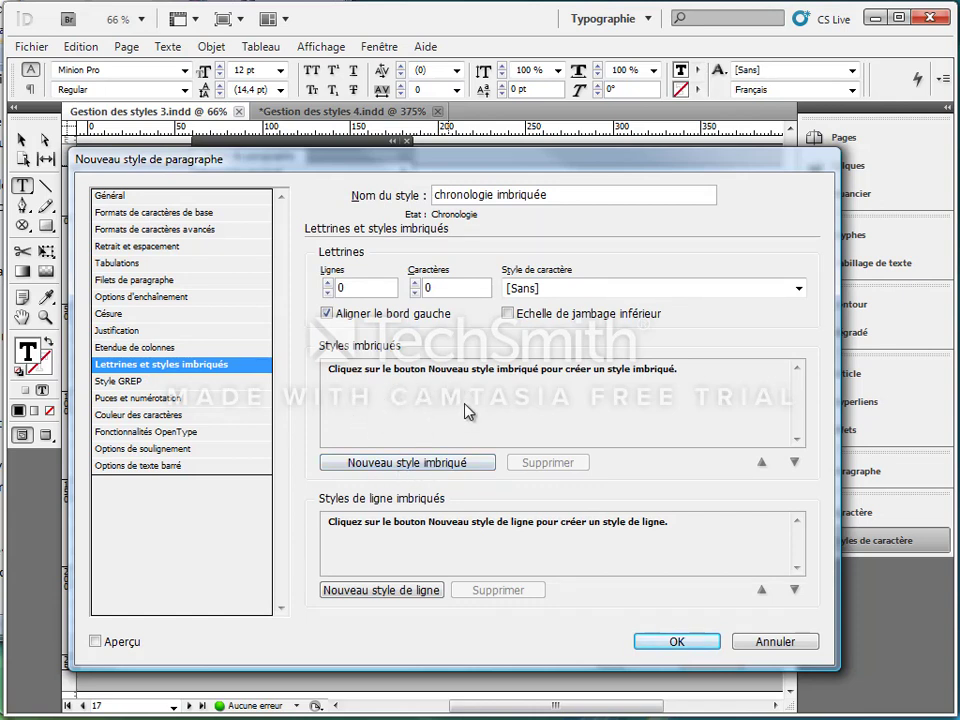
pyautogui.click(380, 463)
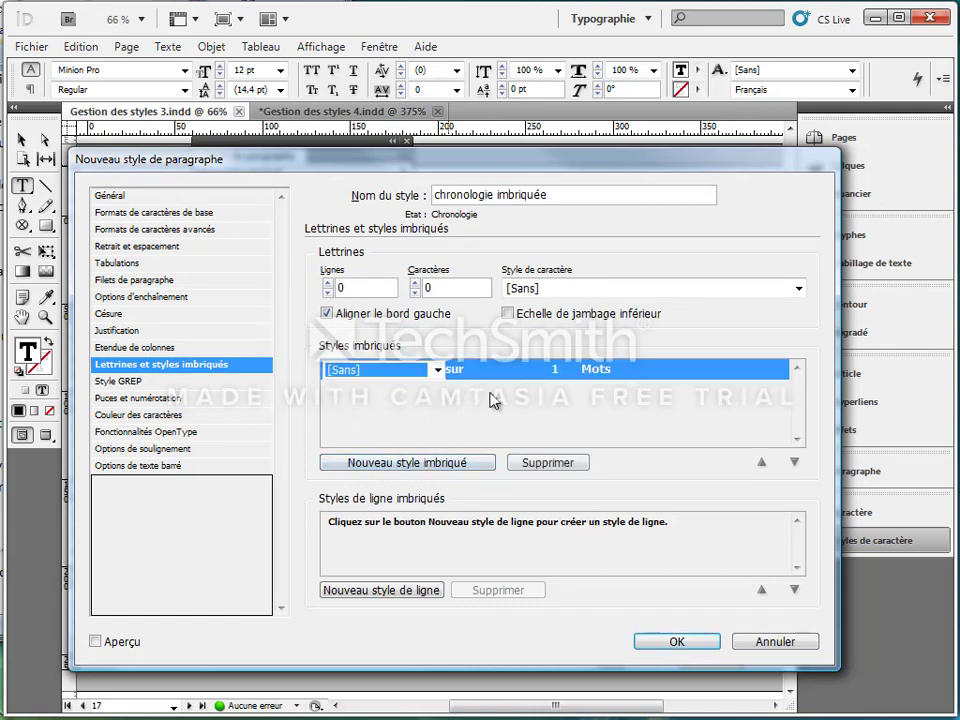
pyautogui.click(438, 370)
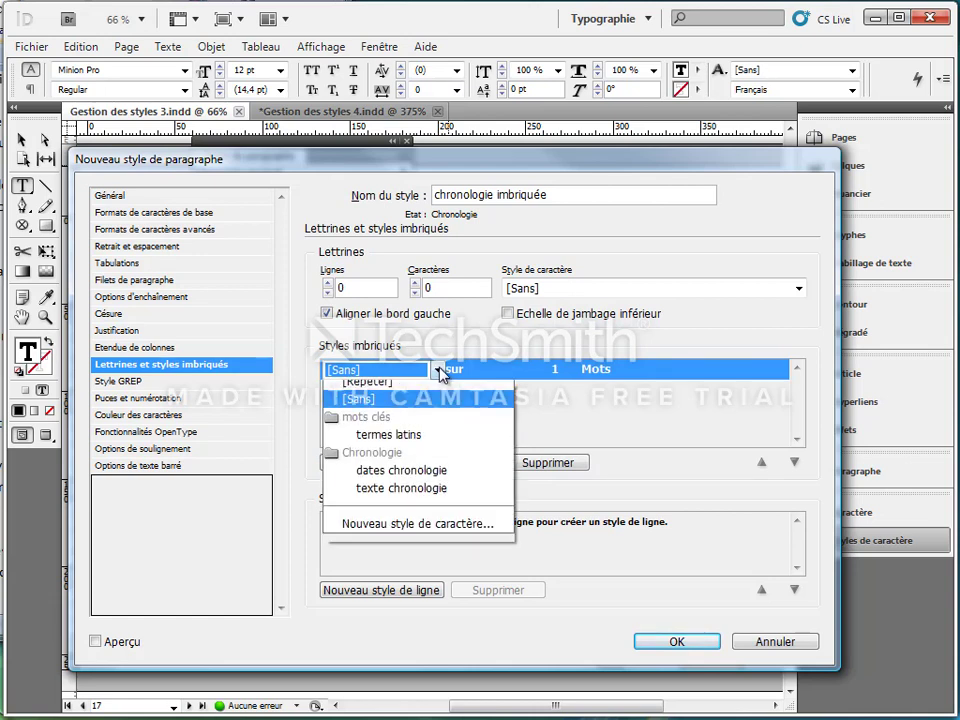
pyautogui.click(397, 480)
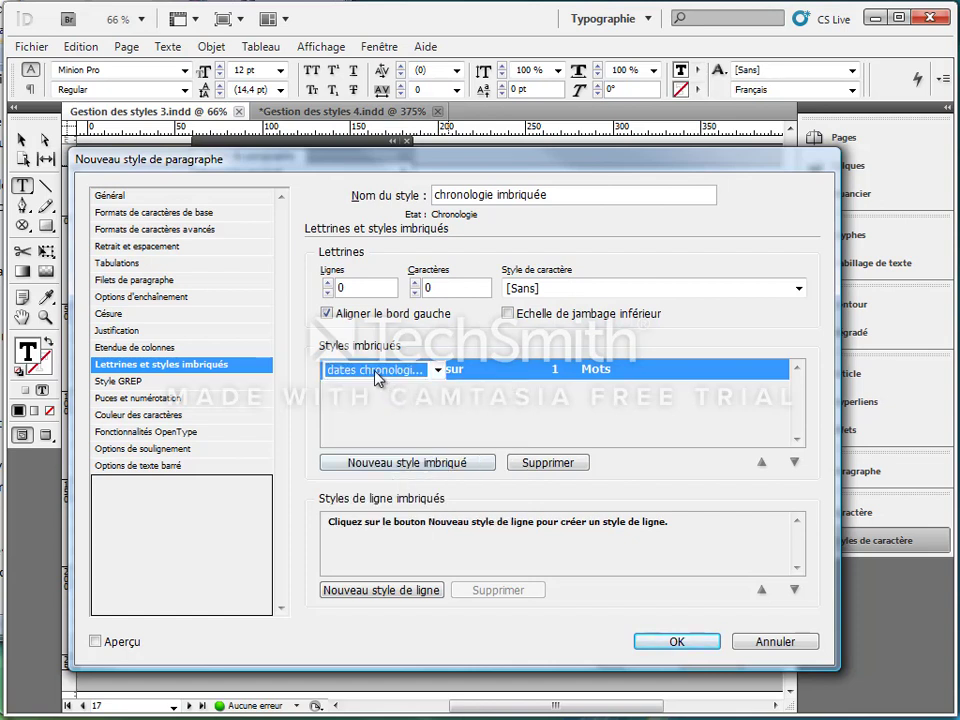
# Step: Set the "dates chronologie" nested style to run up to ("jusqu'à") the first colon ":"
pyautogui.click(512, 370)
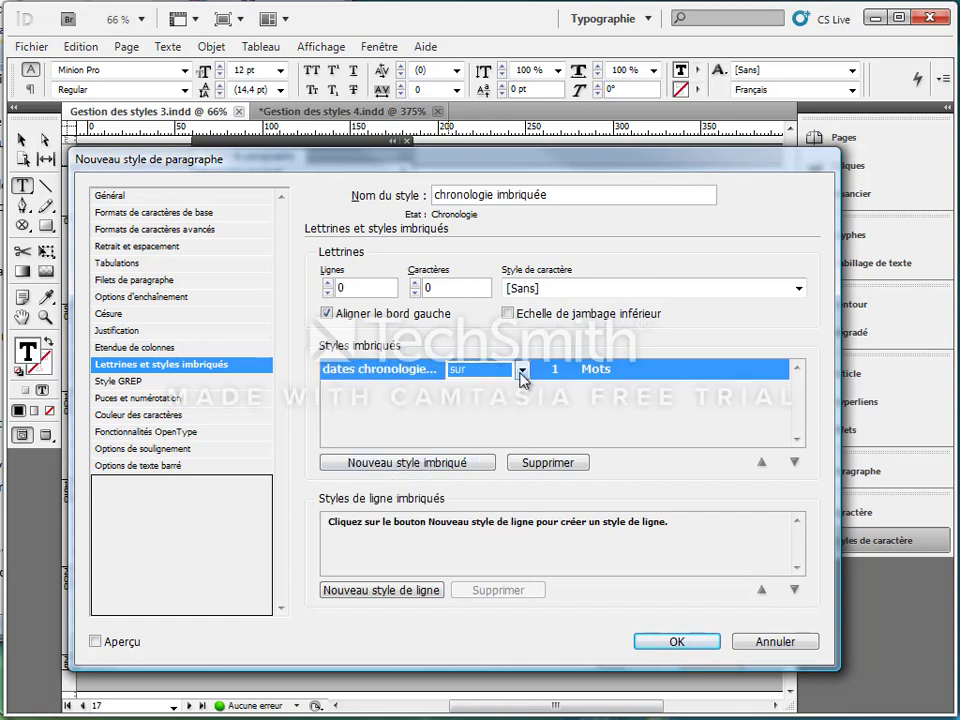
pyautogui.click(521, 369)
pyautogui.click(490, 410)
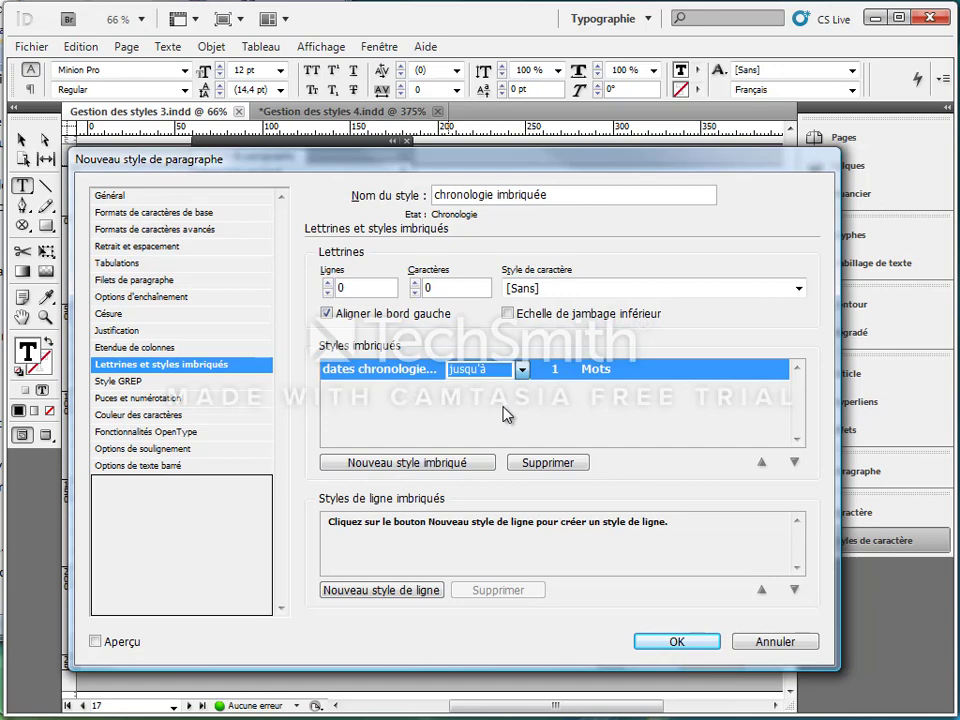
pyautogui.click(606, 372)
pyautogui.moveTo(655, 158); pyautogui.dragTo(533, 319)
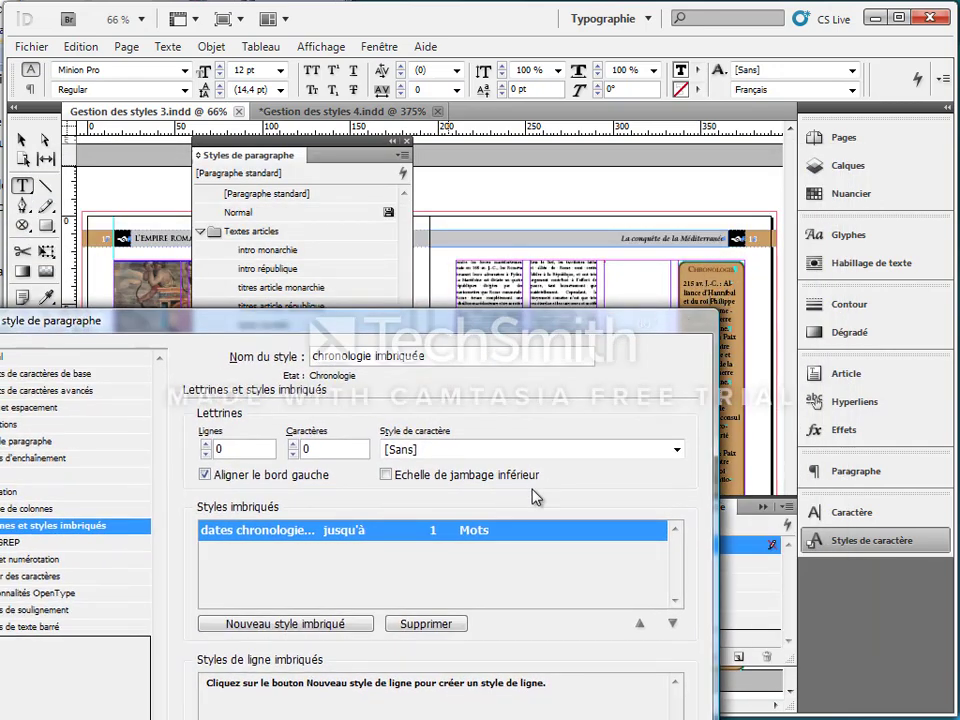
pyautogui.click(477, 533)
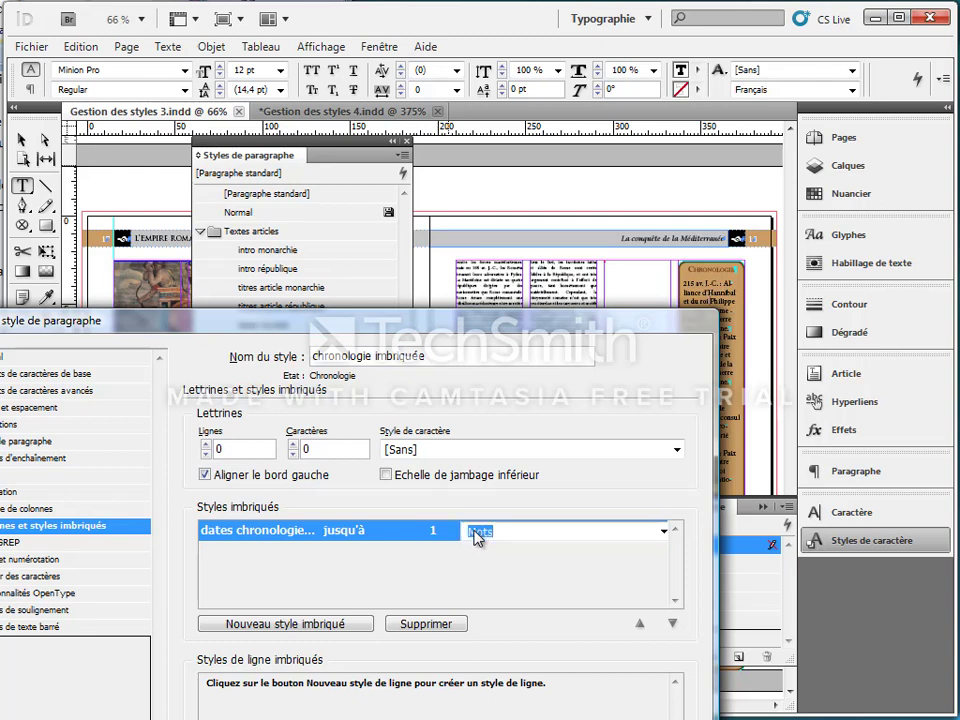
pyautogui.write(':')
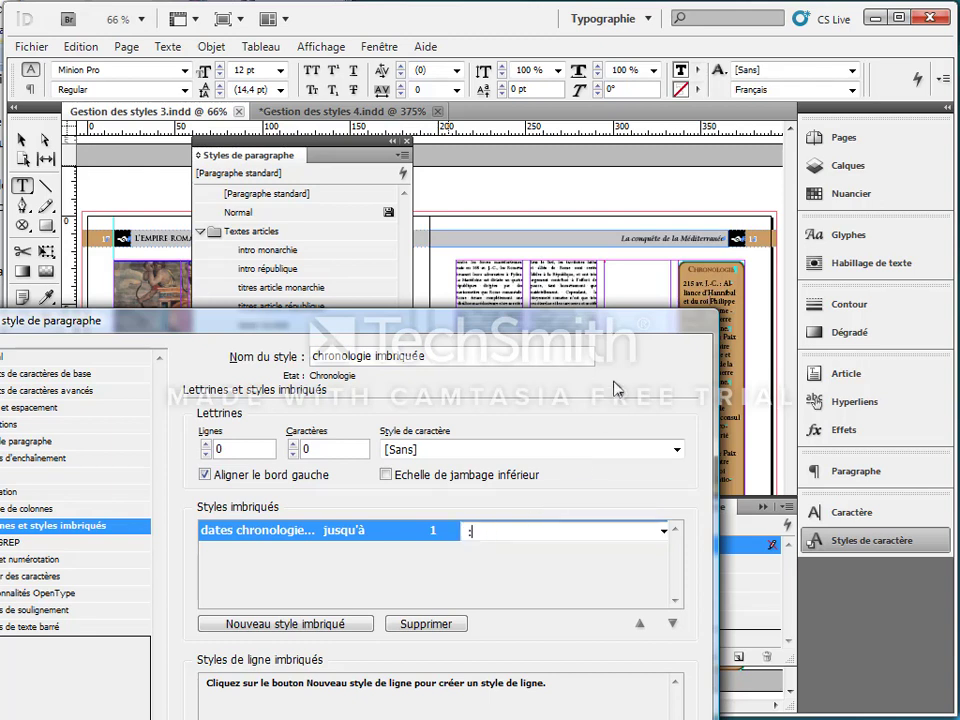
# Step: Add a second nested style to "chronologie imbriquée", using the "texte chronologie" character style
pyautogui.click(475, 564)
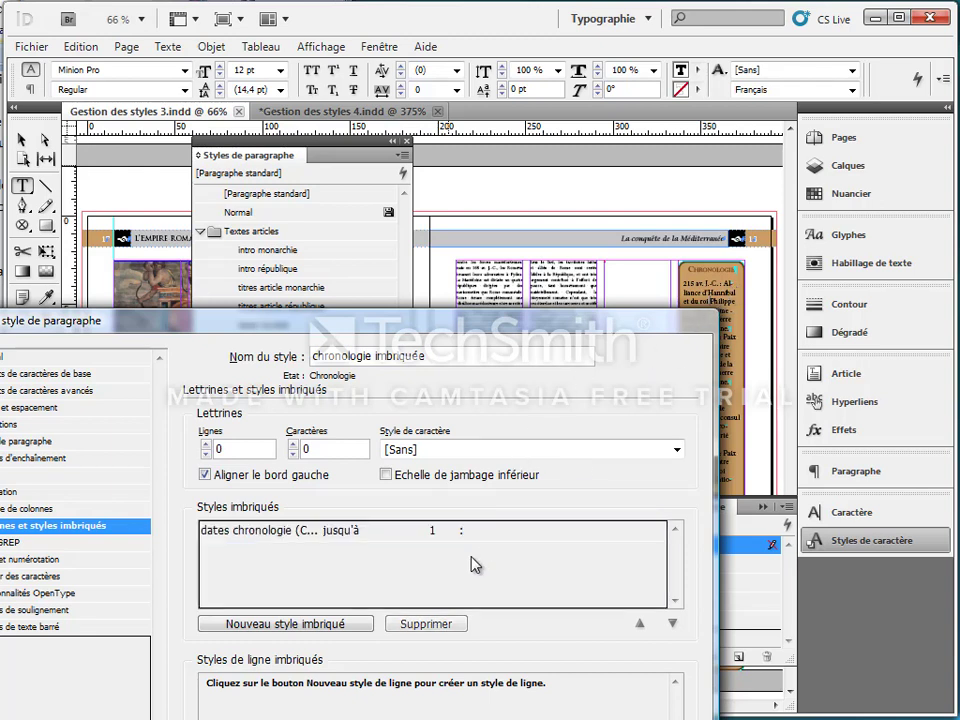
pyautogui.click(320, 625)
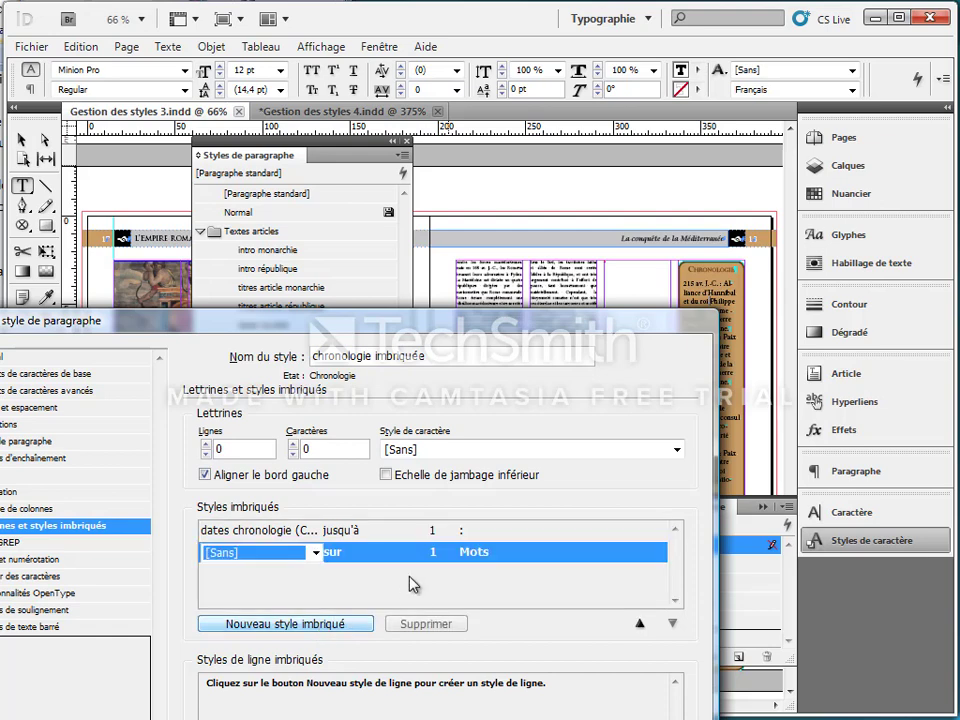
pyautogui.click(316, 552)
pyautogui.click(268, 679)
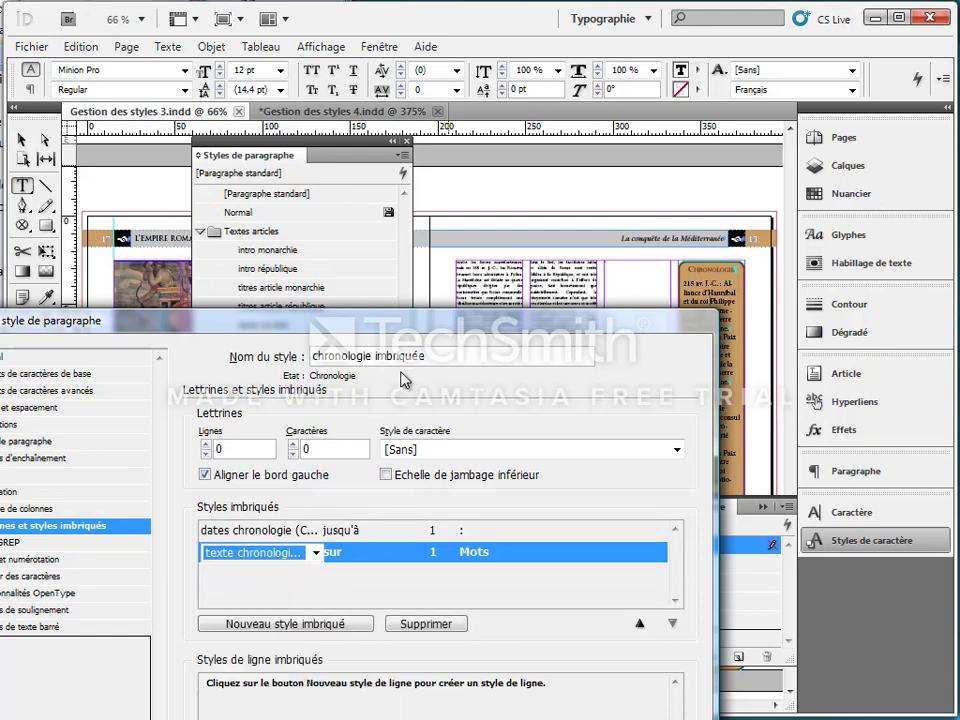
pyautogui.moveTo(418, 327); pyautogui.dragTo(531, 210)
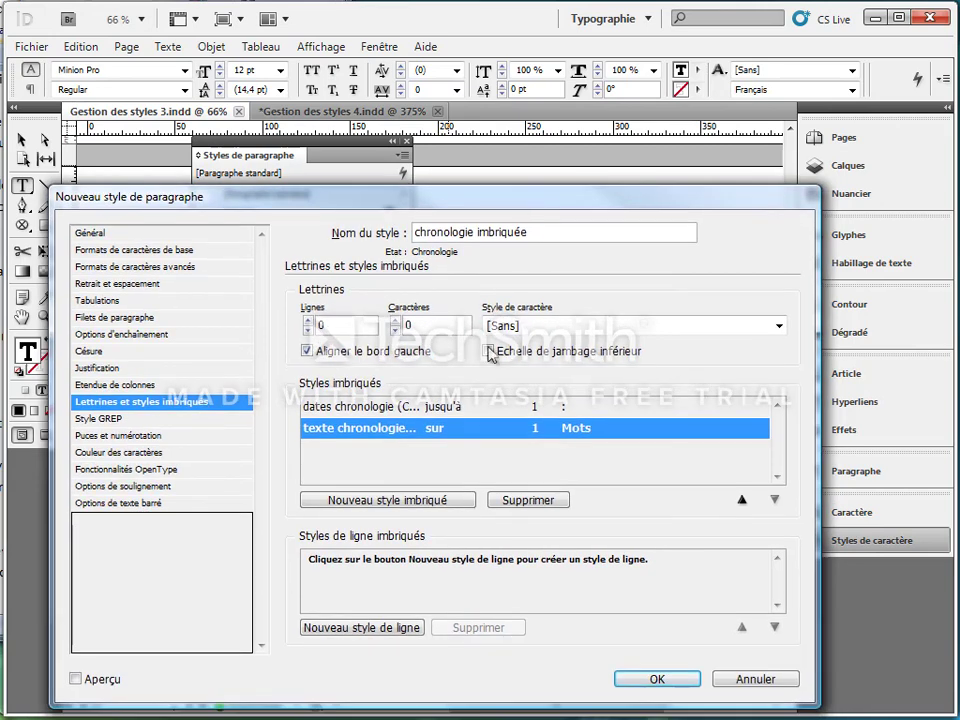
# Step: Set the "texte chronologie" nested style to run up to ("jusqu'à") the first full stop "."
pyautogui.click(465, 430)
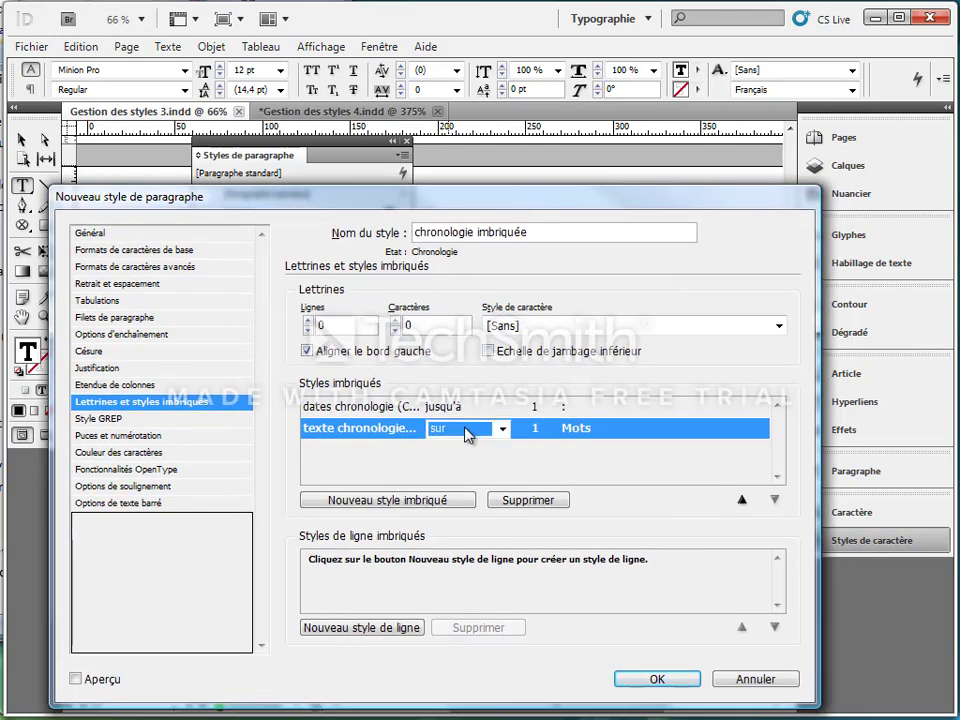
pyautogui.click(503, 428)
pyautogui.click(478, 463)
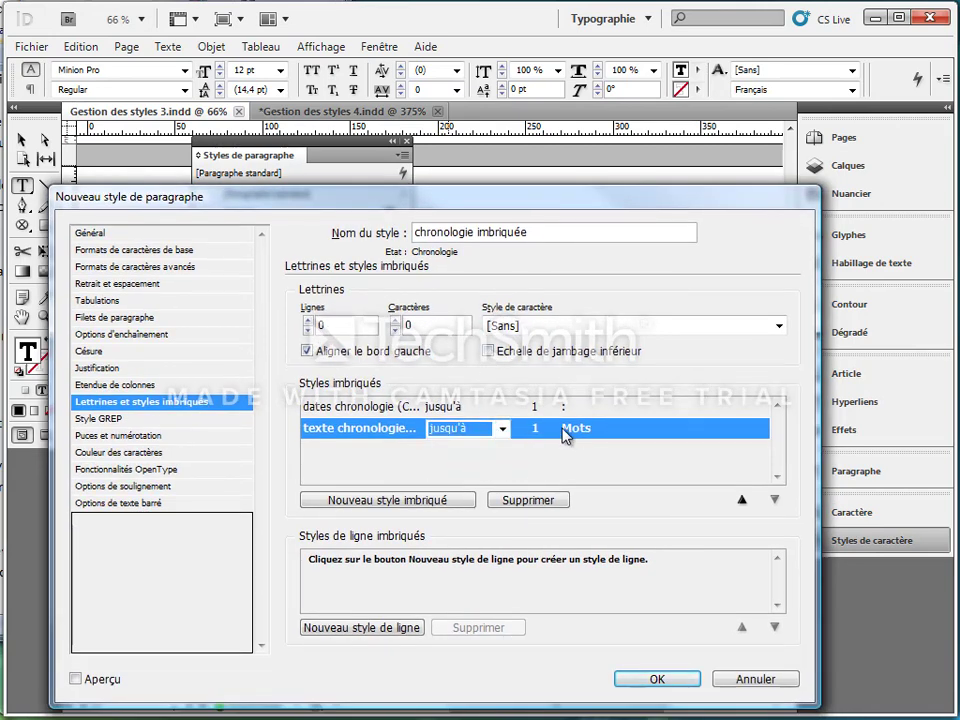
pyautogui.click(575, 431)
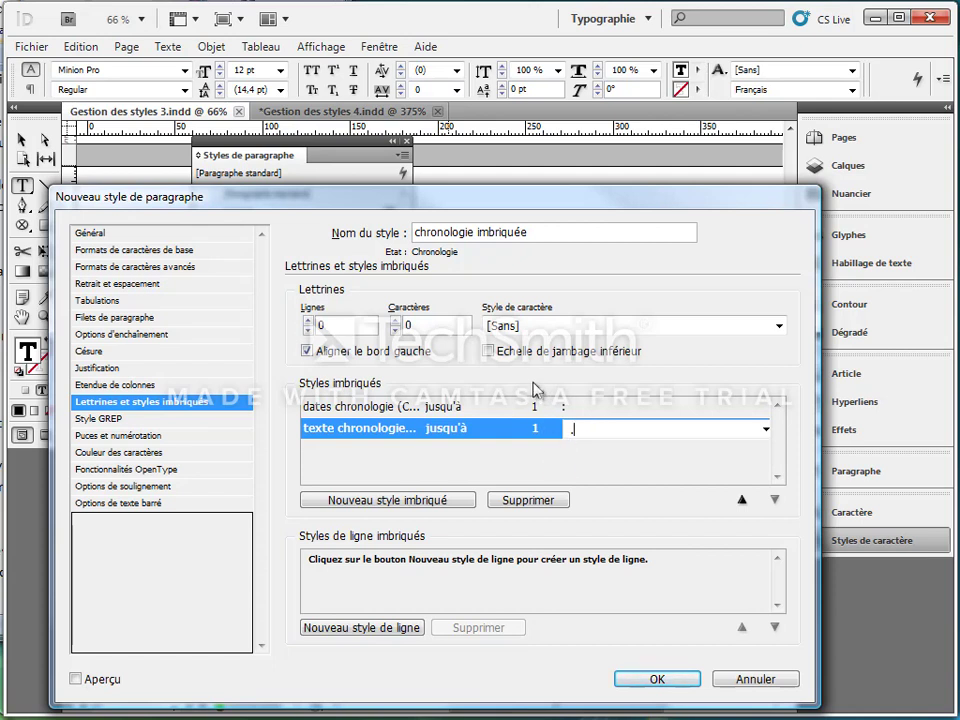
pyautogui.click(505, 371)
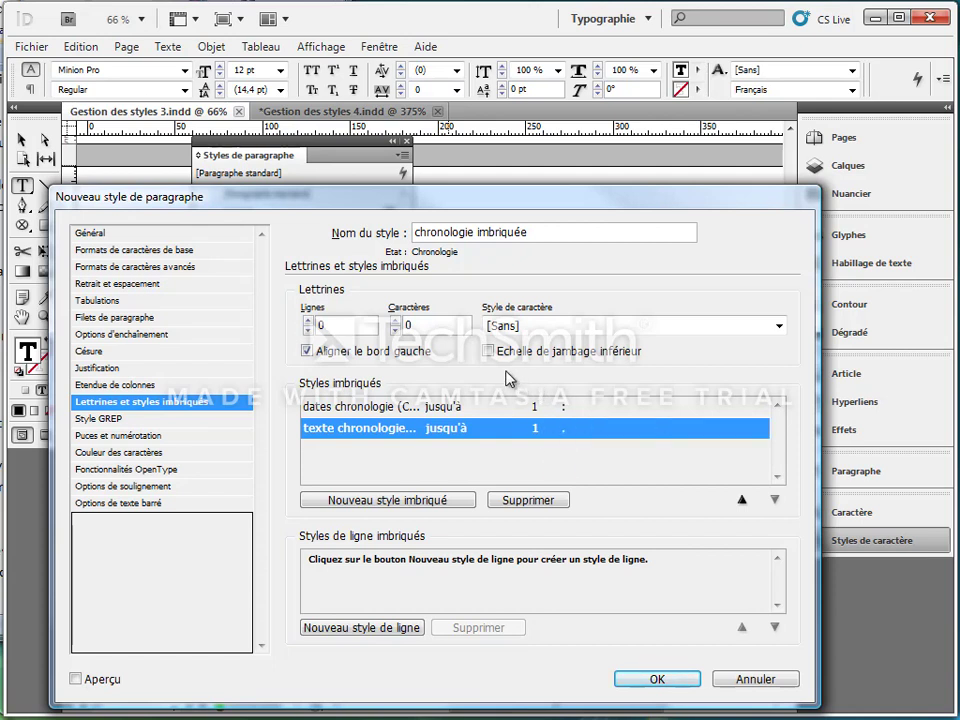
# Step: Set the leading (Interligne) of "chronologie imbriquée" to 9 pt and create the style
pyautogui.click(145, 250)
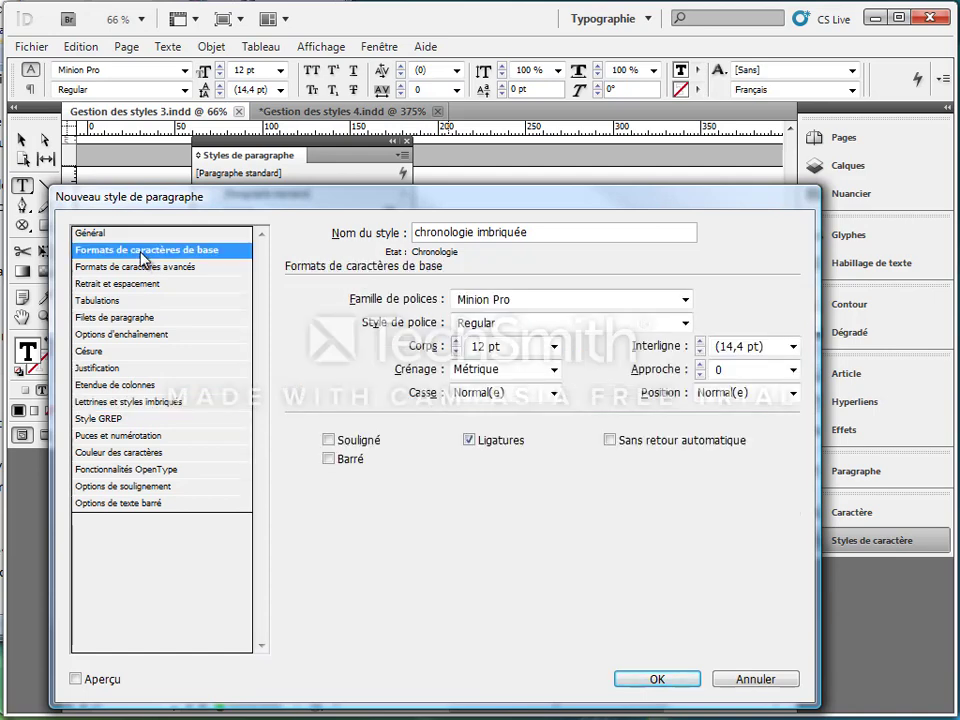
pyautogui.click(794, 348)
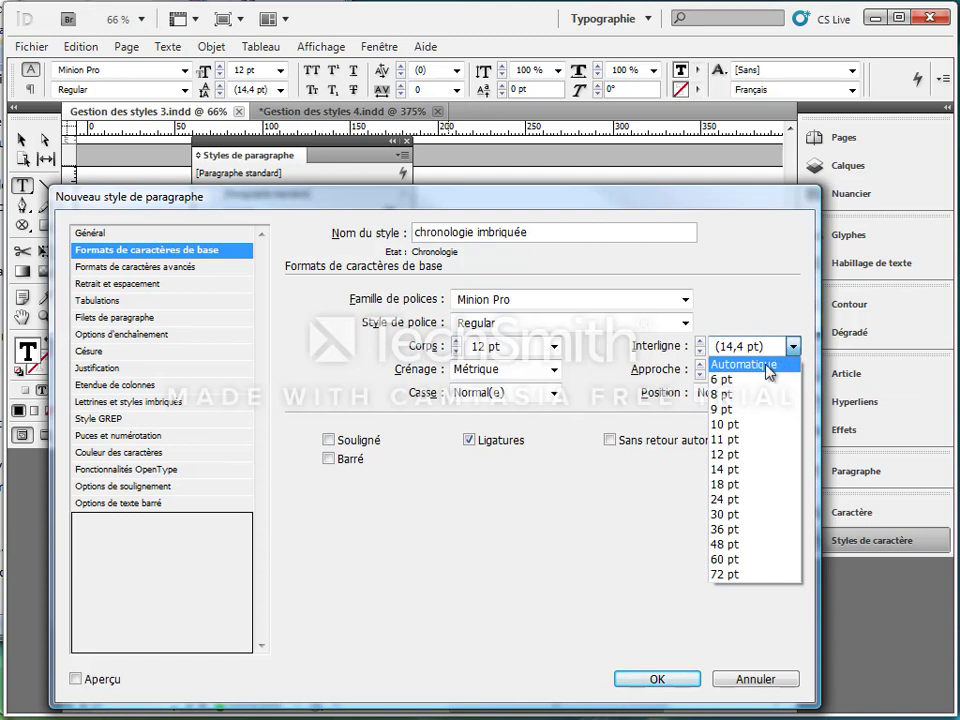
pyautogui.click(760, 411)
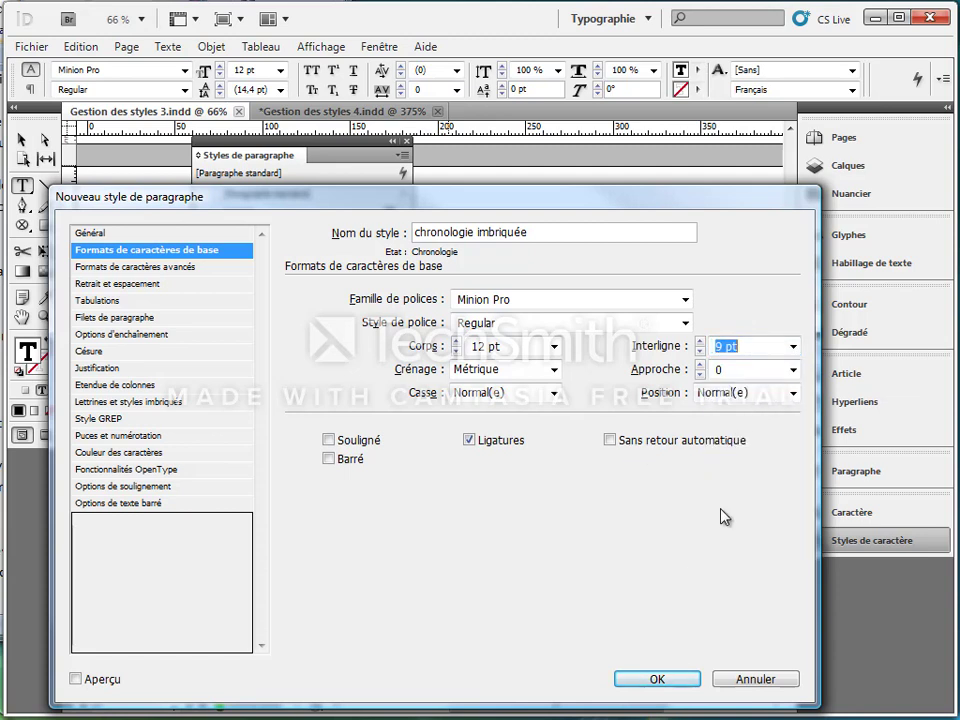
pyautogui.click(656, 678)
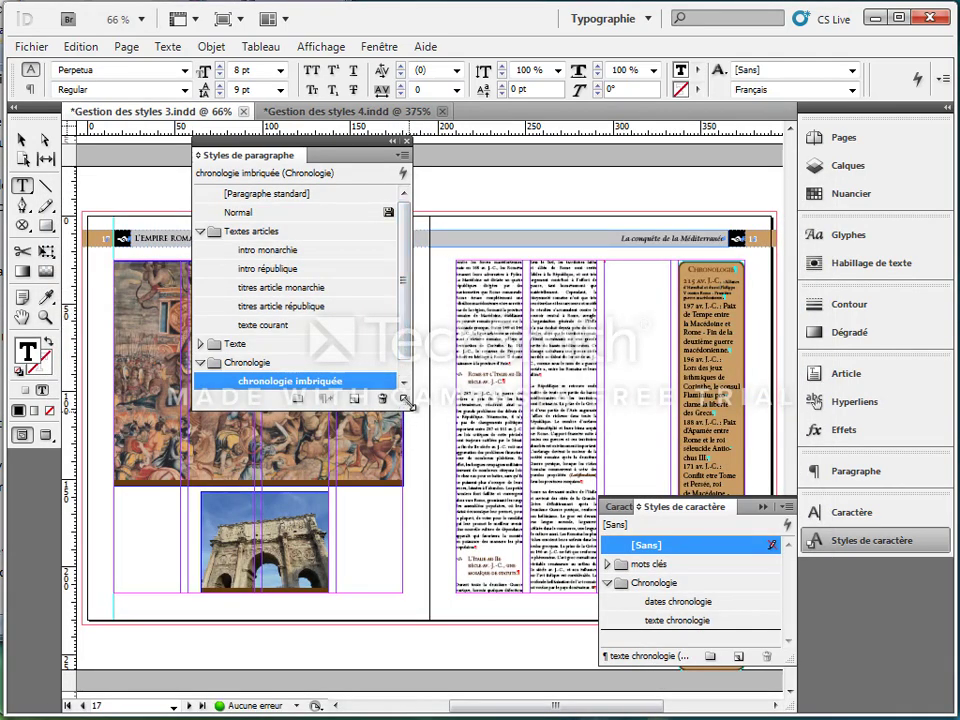
# Step: With nothing selected, set the next style (Style suivant) of the "Titre chronologie" paragraph style to "chronologie imbriquée"
pyautogui.moveTo(405, 399); pyautogui.dragTo(430, 458)
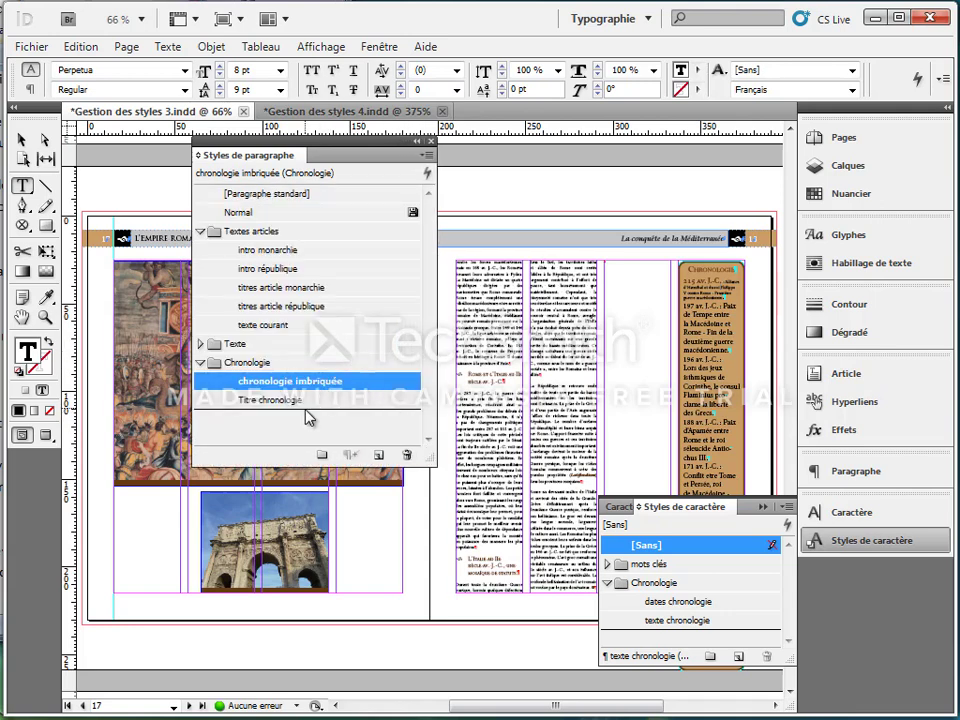
pyautogui.click(24, 142)
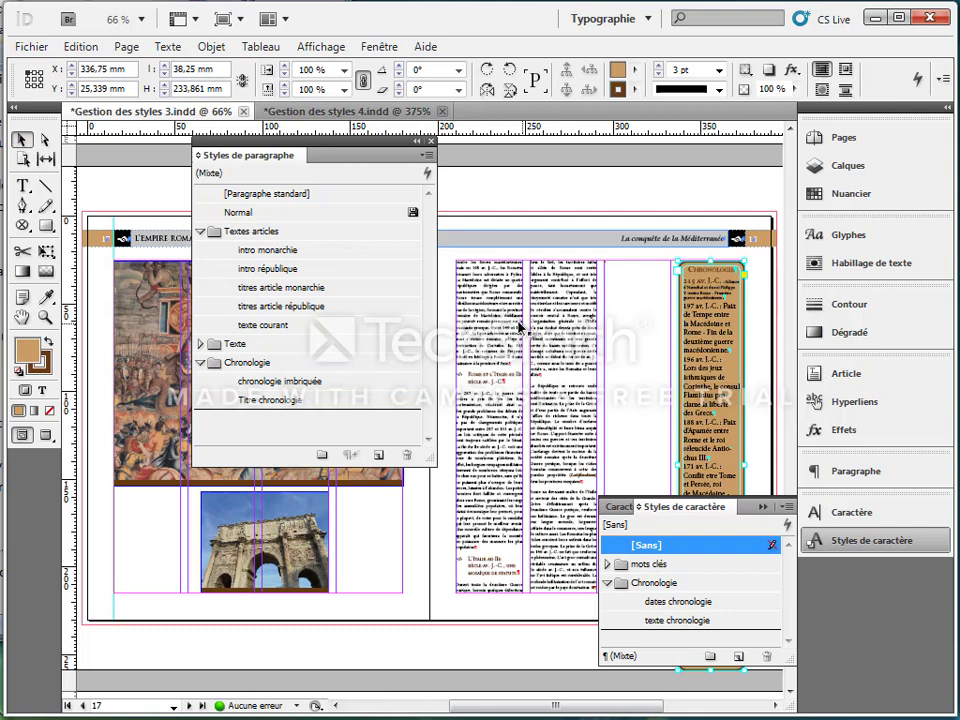
pyautogui.click(630, 288)
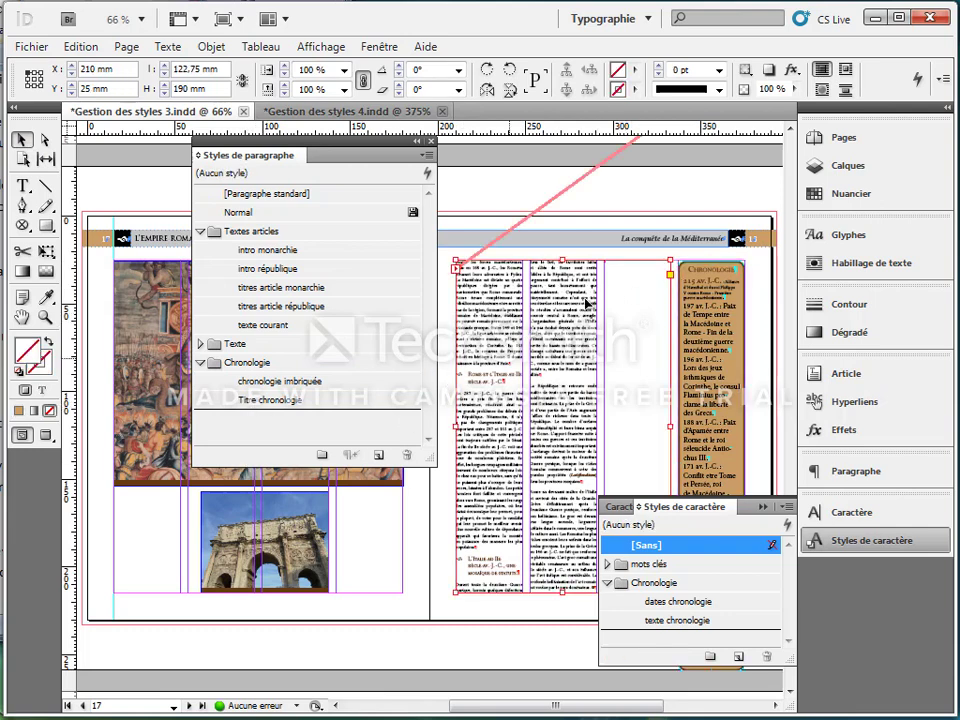
pyautogui.click(738, 192)
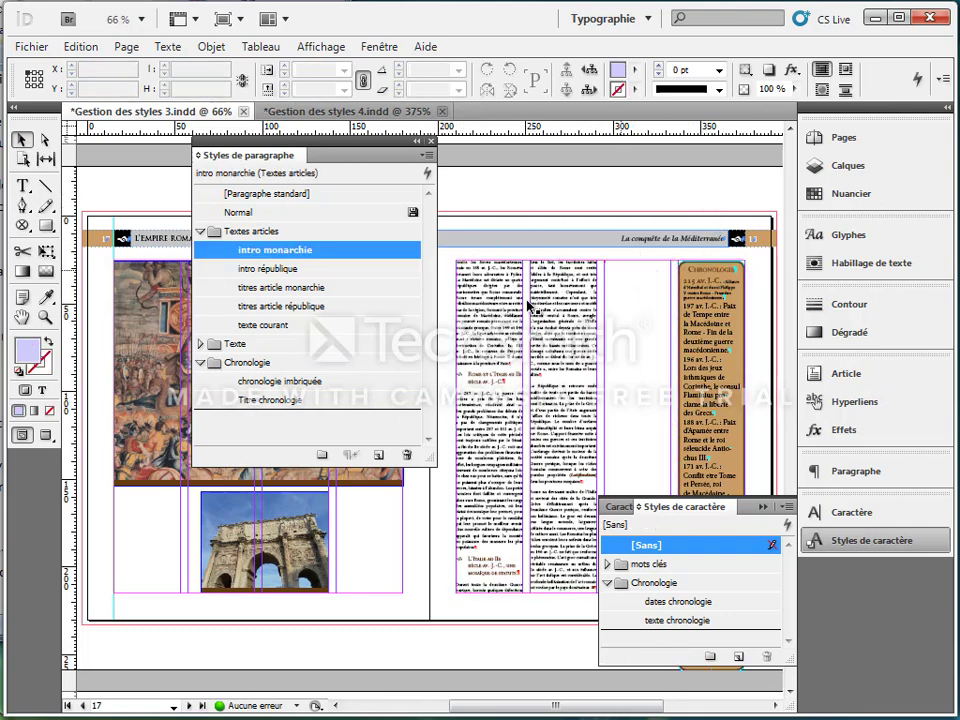
pyautogui.click(270, 402)
pyautogui.doubleClick(270, 404)
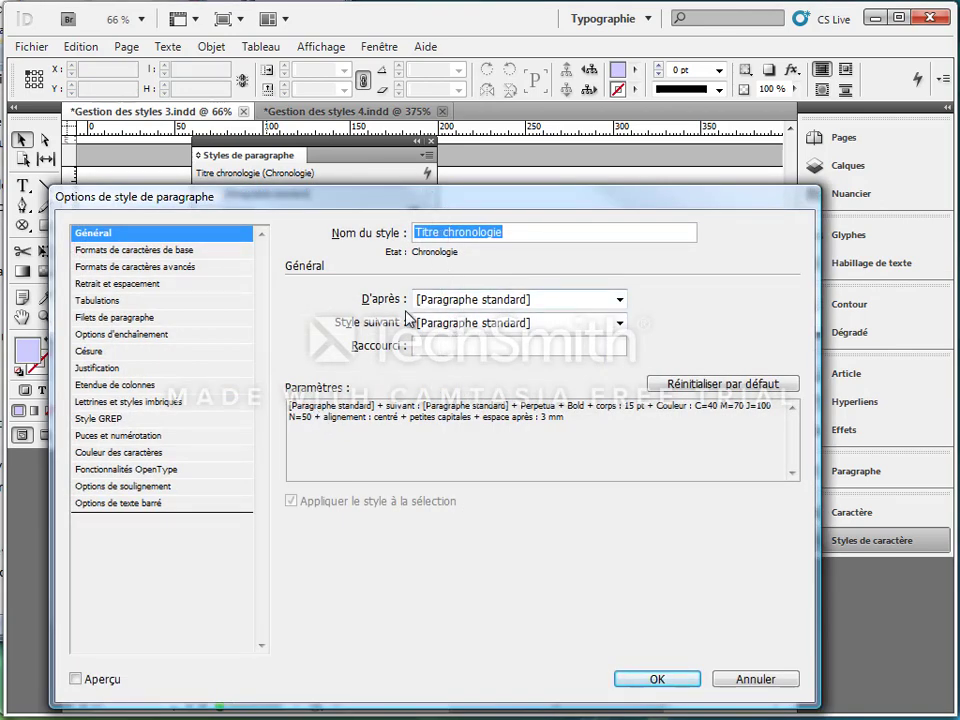
pyautogui.click(627, 324)
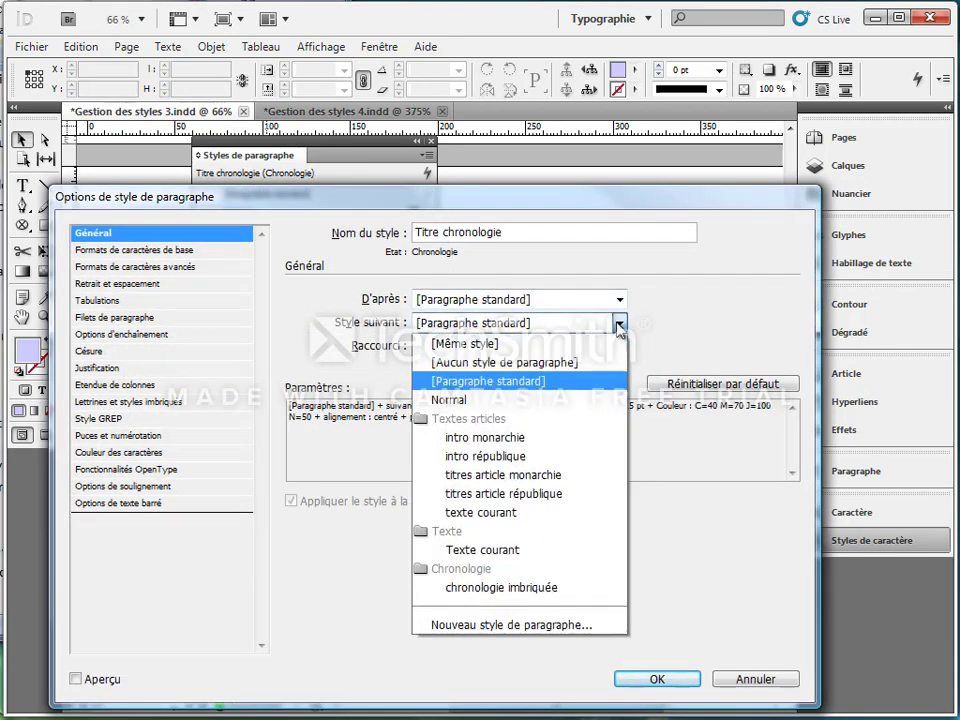
pyautogui.click(507, 583)
pyautogui.click(684, 679)
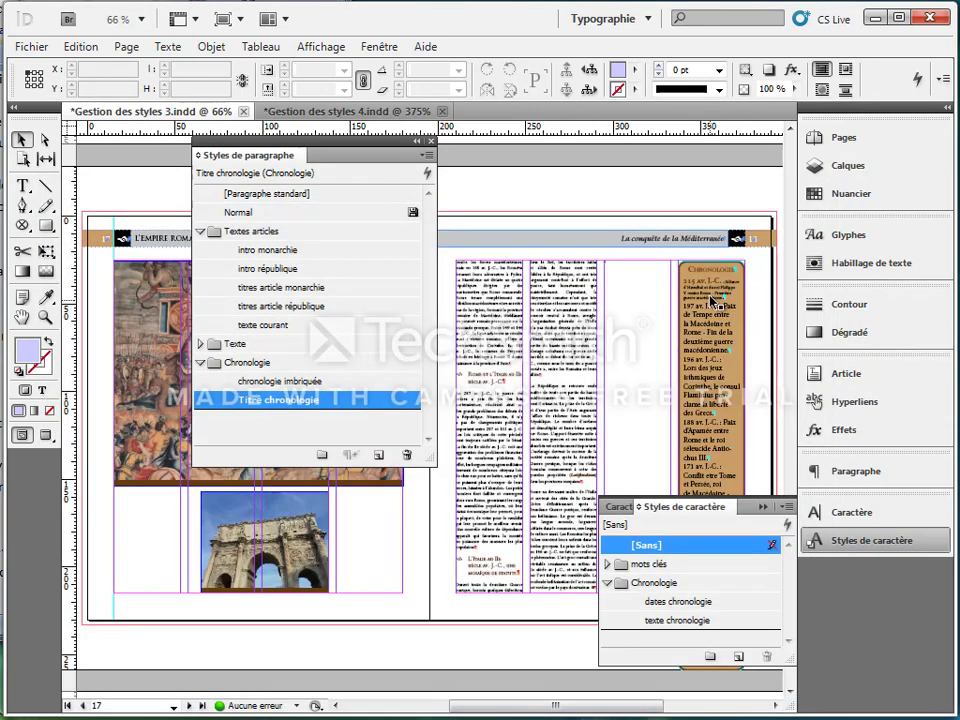
# Step: Select all the text in the Chronologie sidebar and apply "Titre chronologie" followed by its next style
pyautogui.press('t')
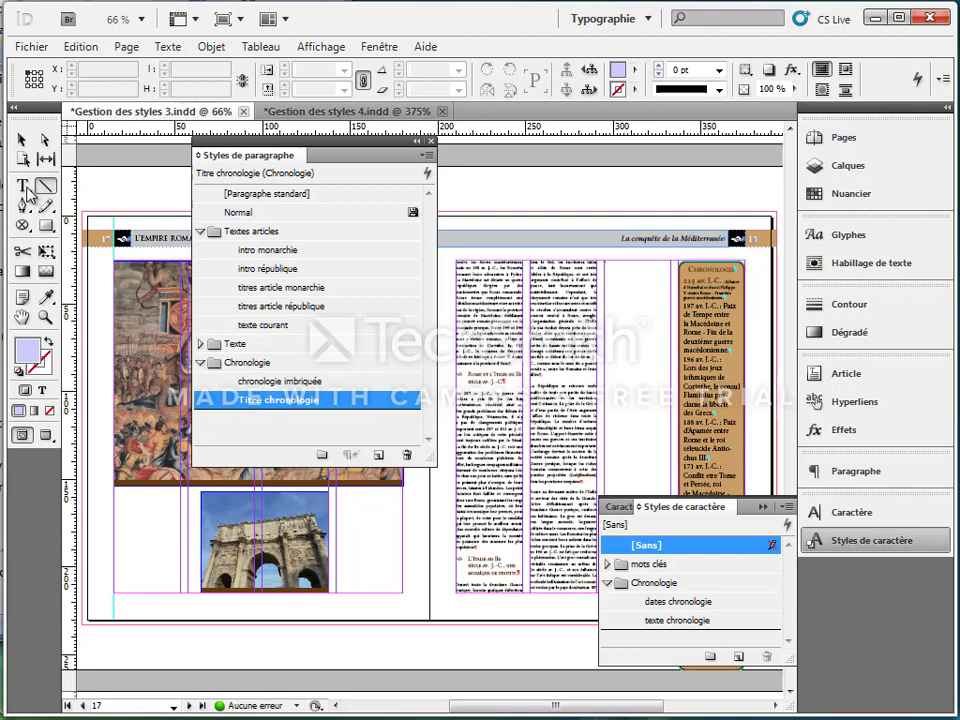
pyautogui.click(717, 338)
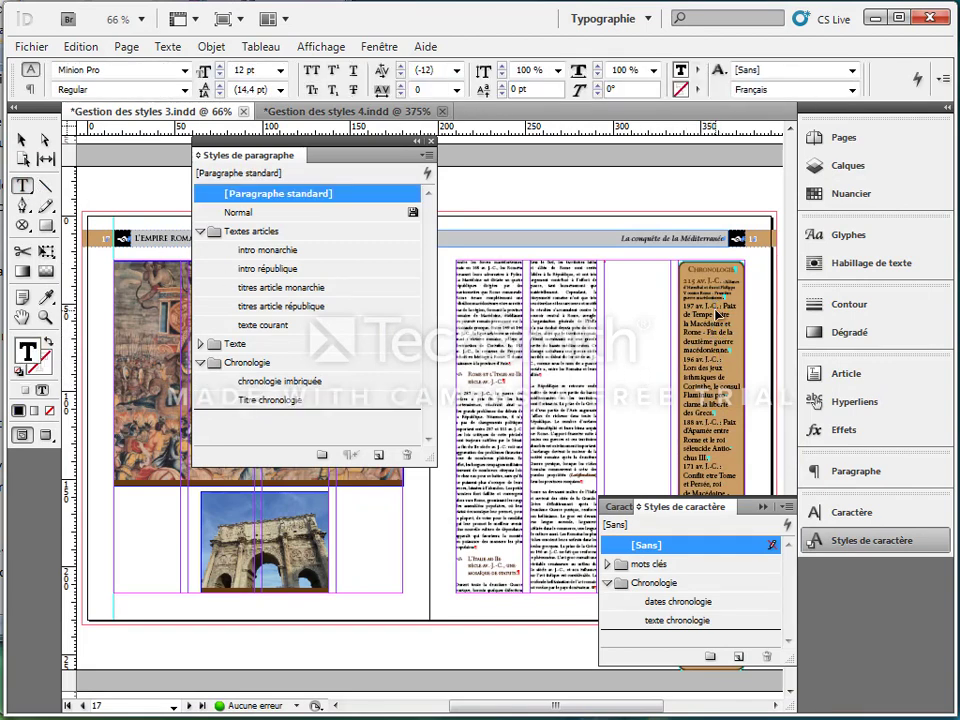
pyautogui.hotkey('ctrl', 'a')
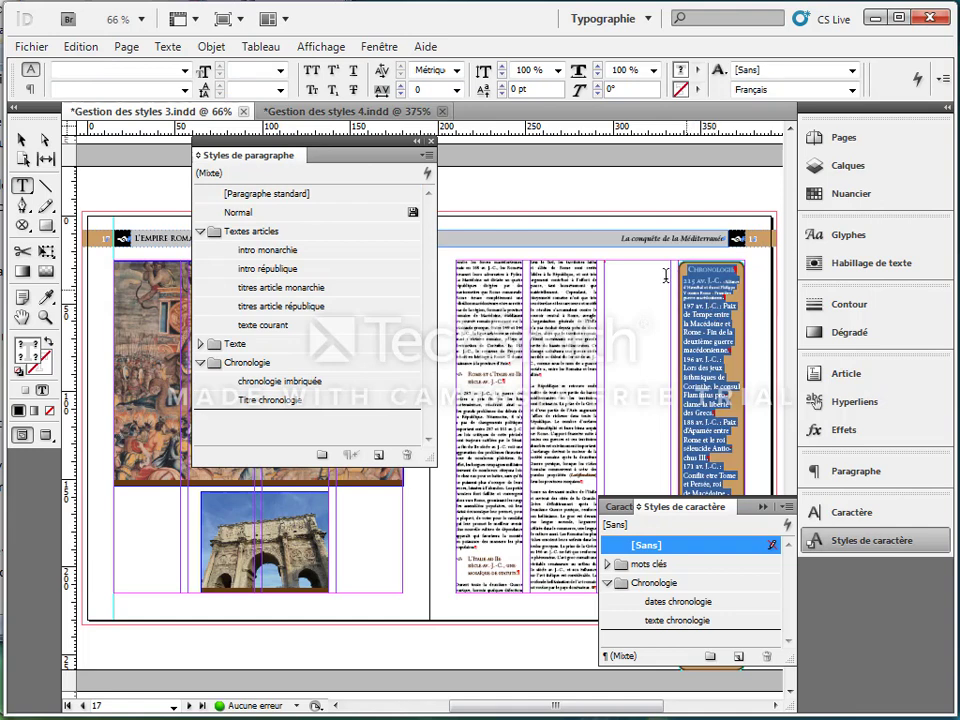
pyautogui.rightClick(266, 405)
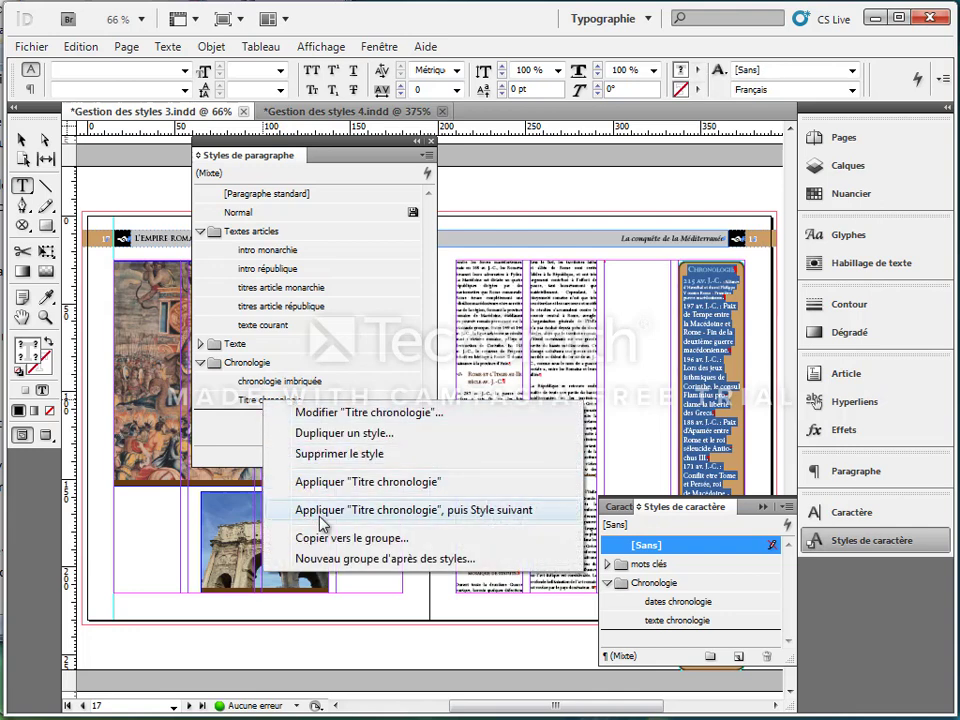
pyautogui.click(458, 513)
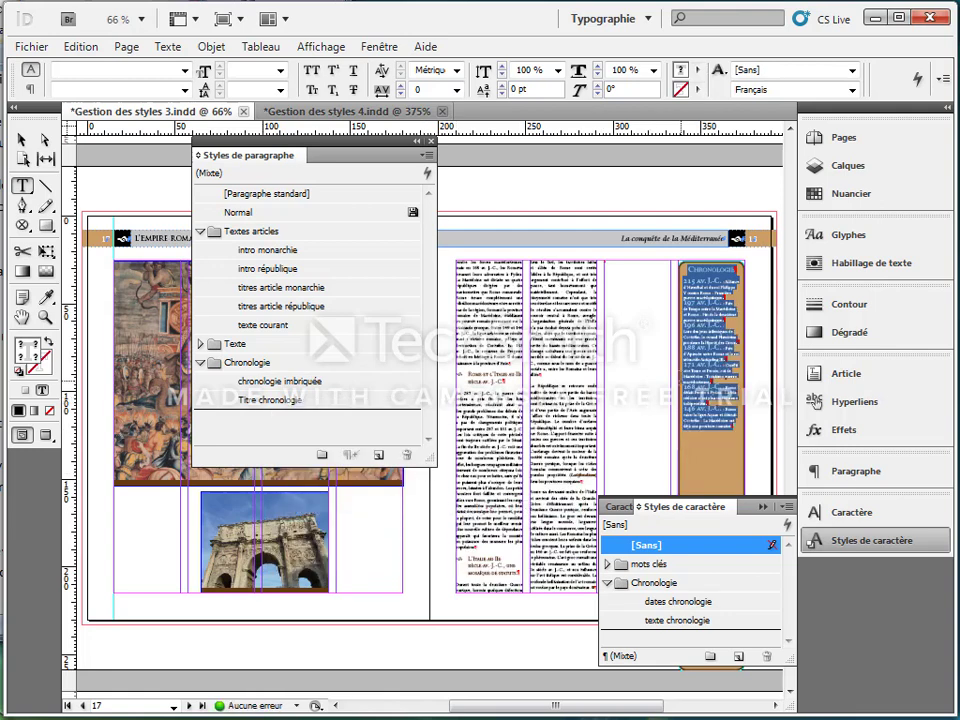
# Step: Select the first chronology entry, 215 av. J.-C., and give it a local space after of 3 mm
pyautogui.click(43, 316)
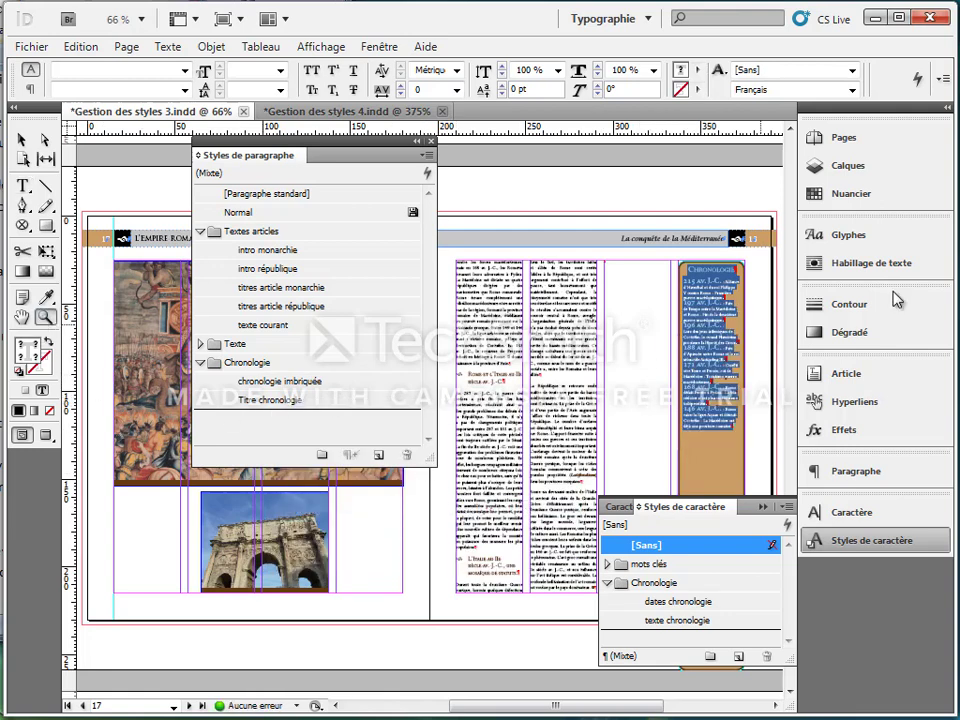
pyautogui.moveTo(646, 247); pyautogui.dragTo(674, 475)
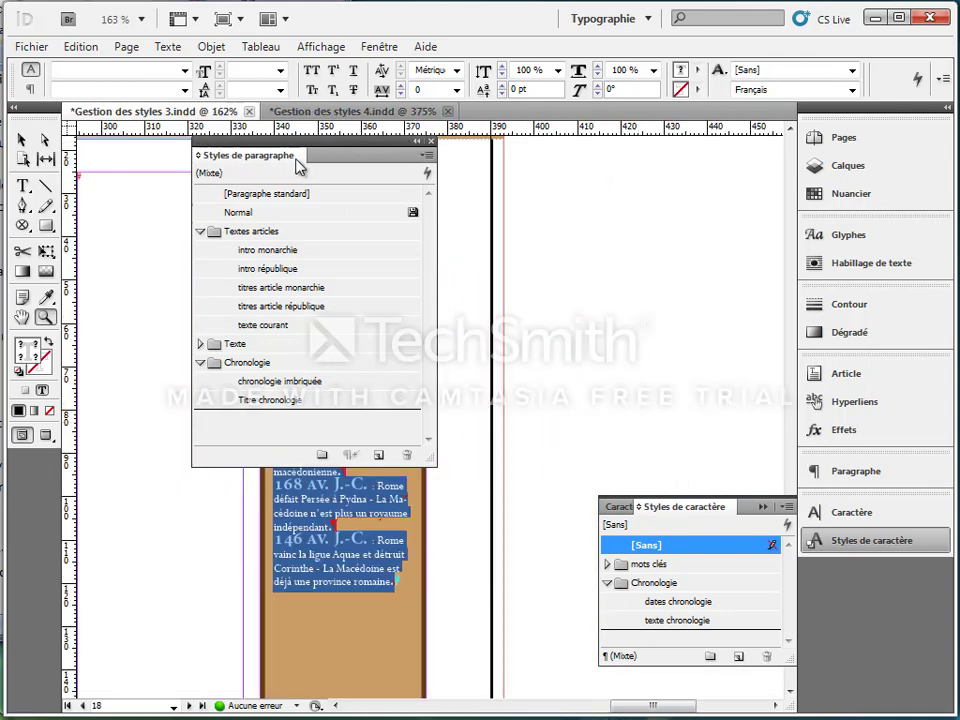
pyautogui.moveTo(298, 159); pyautogui.dragTo(555, 195)
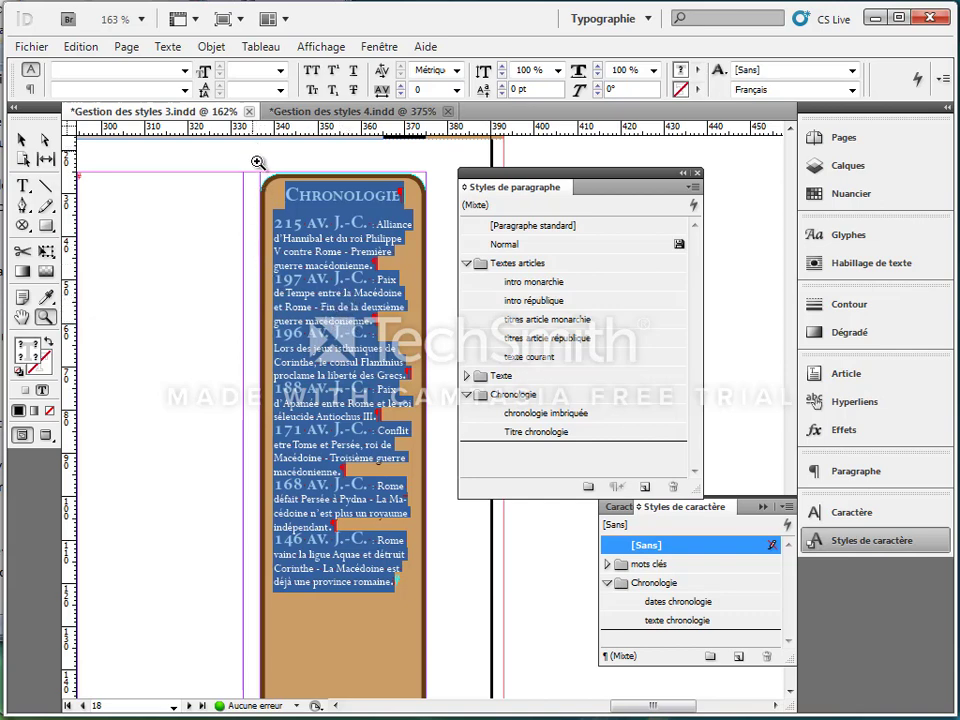
pyautogui.click(22, 185)
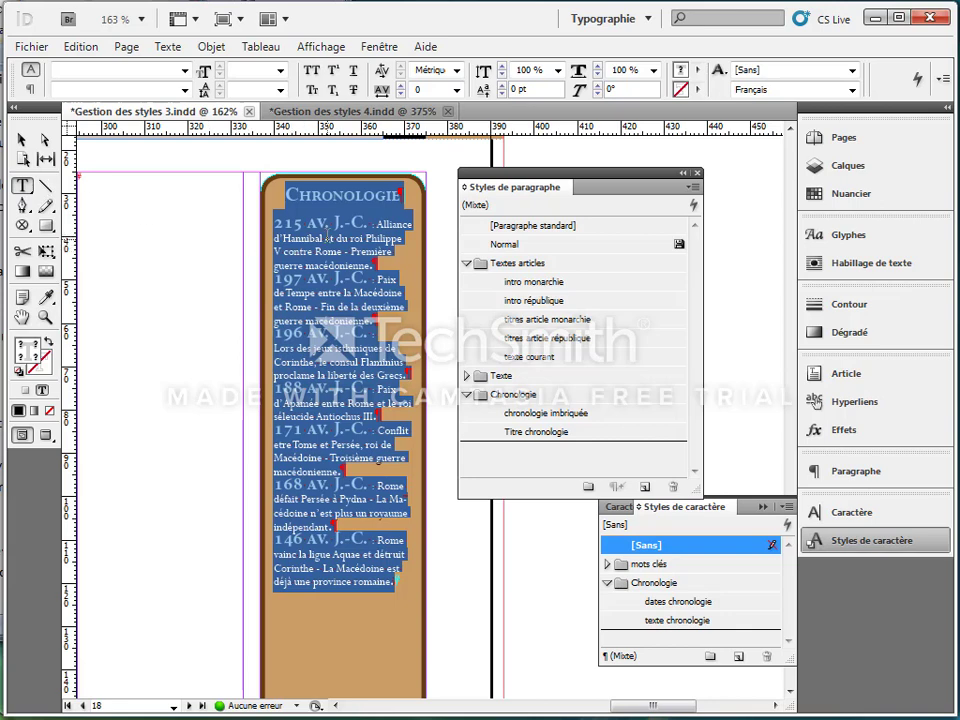
pyautogui.tripleClick(327, 237)
pyautogui.click(327, 237)
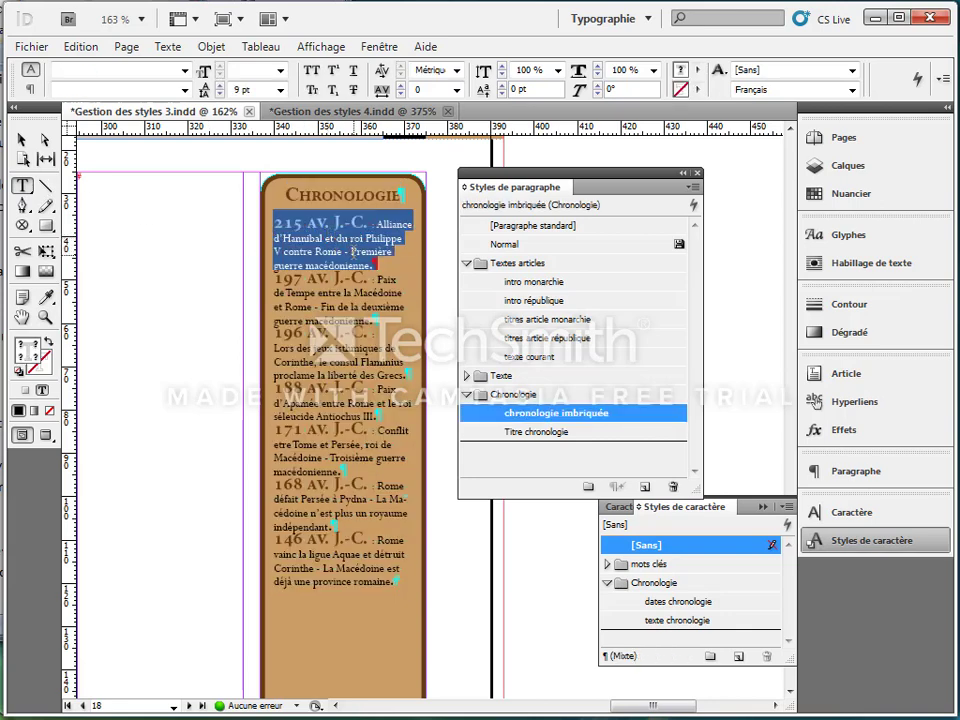
pyautogui.click(30, 89)
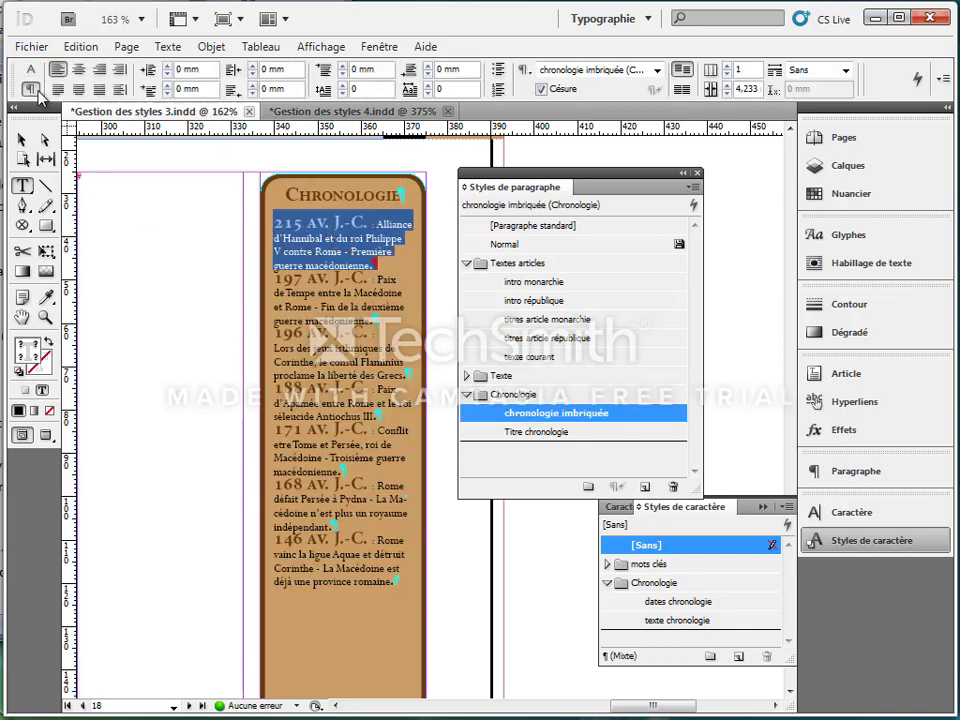
pyautogui.click(431, 66)
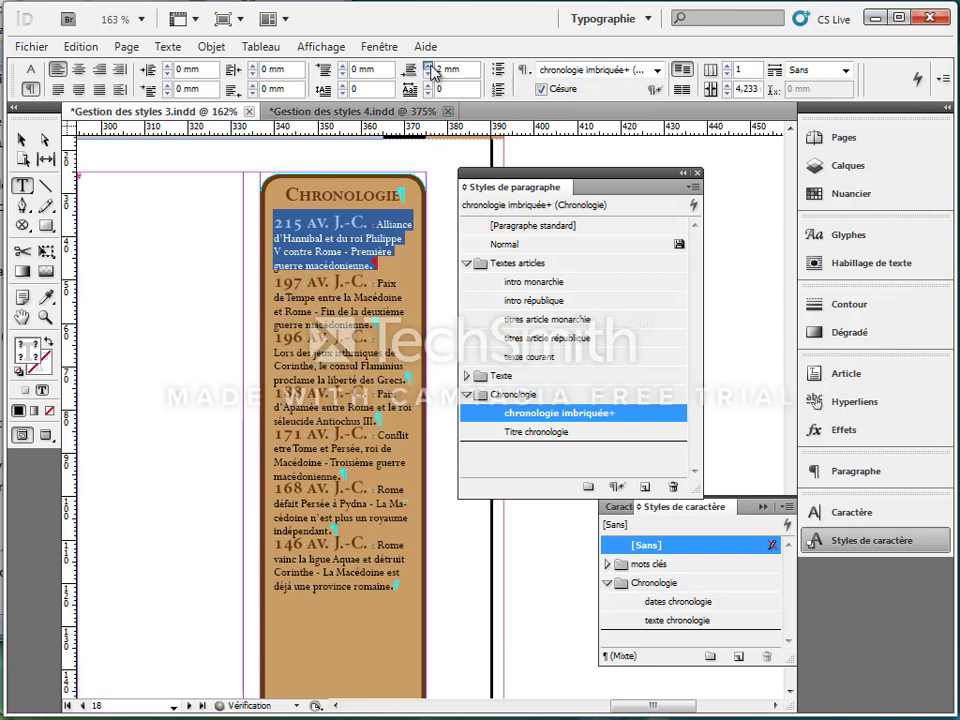
pyautogui.click(431, 66)
pyautogui.click(431, 66)
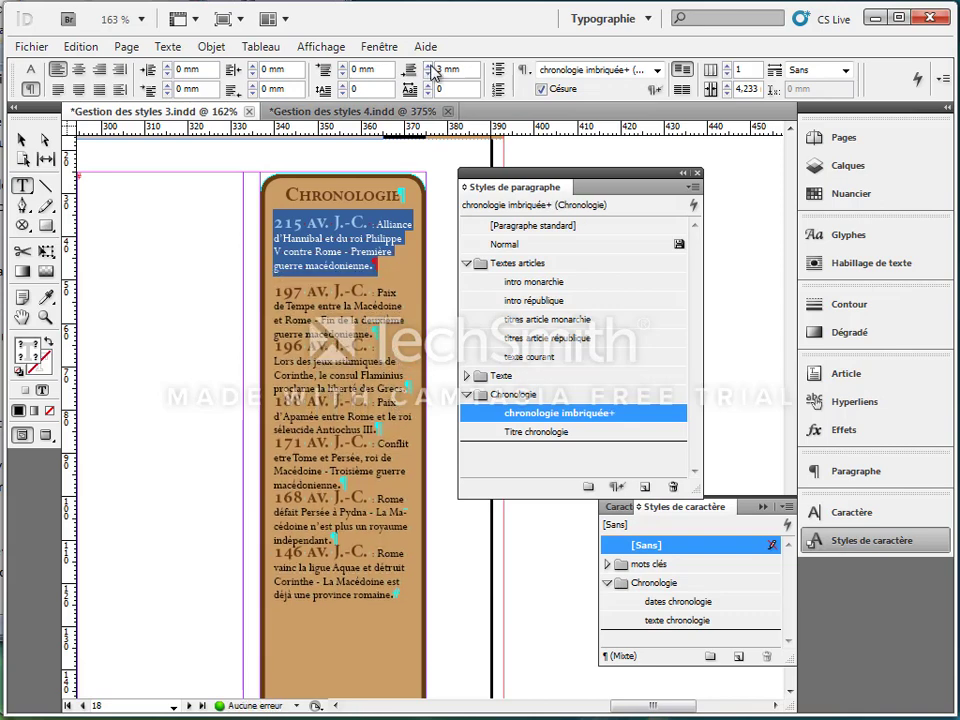
# Step: Edit the "chronologie imbriquée" paragraph style so that its space after (Espace après) is 3 mm
pyautogui.rightClick(584, 416)
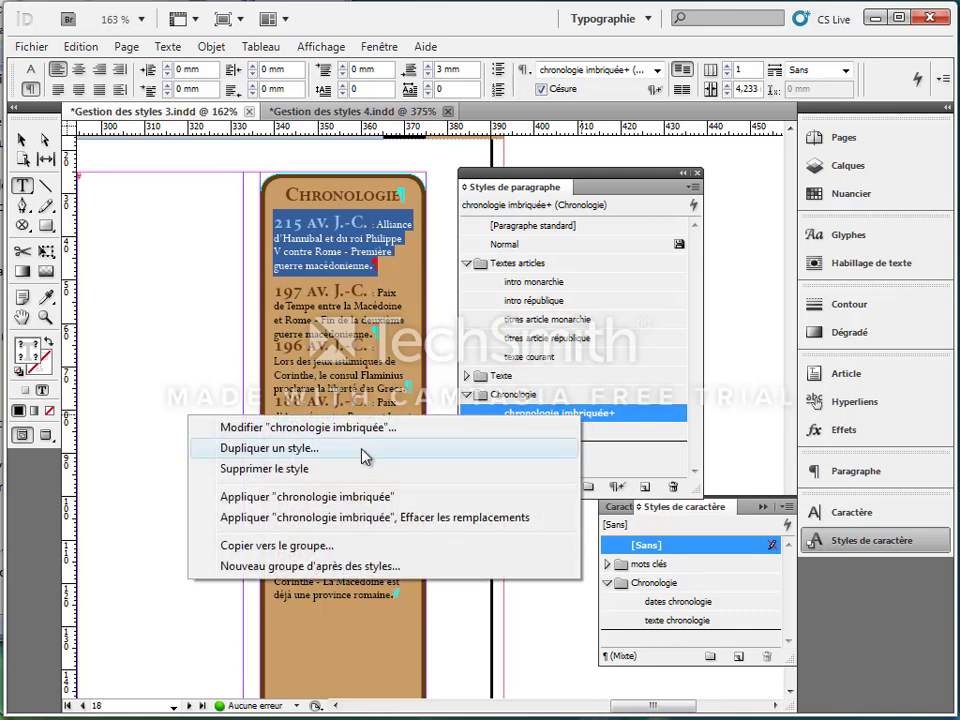
pyautogui.click(610, 420)
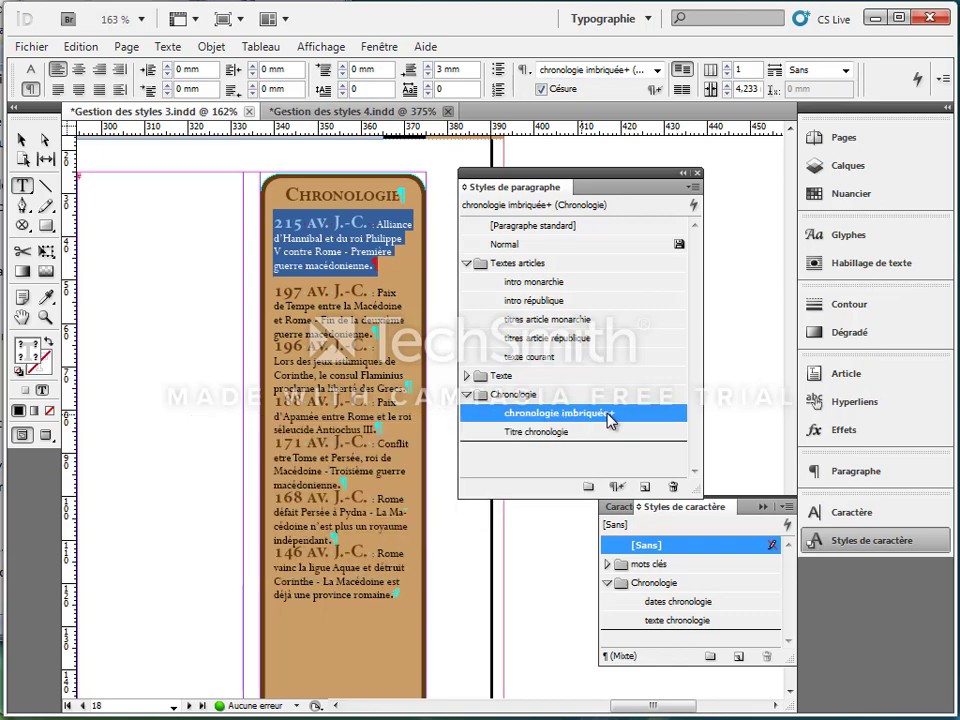
pyautogui.doubleClick(610, 418)
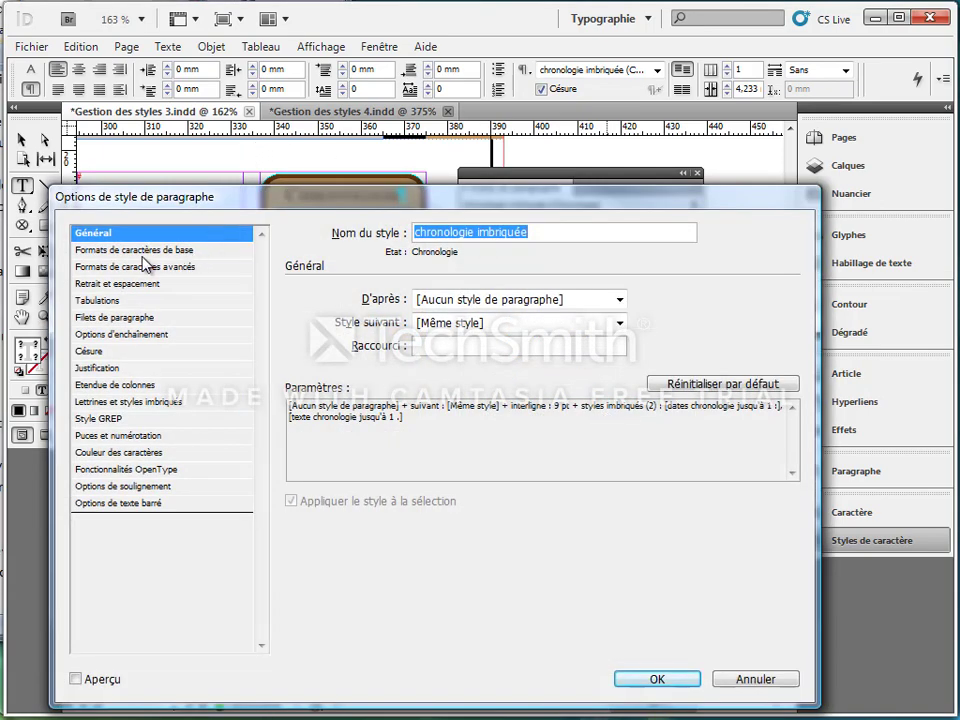
pyautogui.click(105, 283)
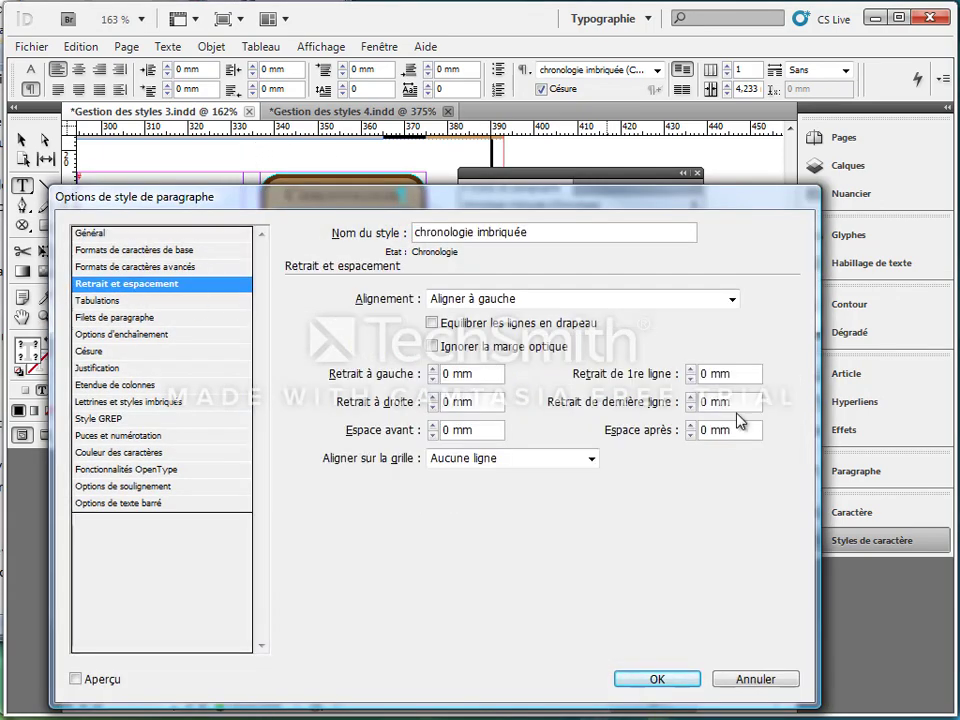
pyautogui.click(689, 436)
pyautogui.write('3')
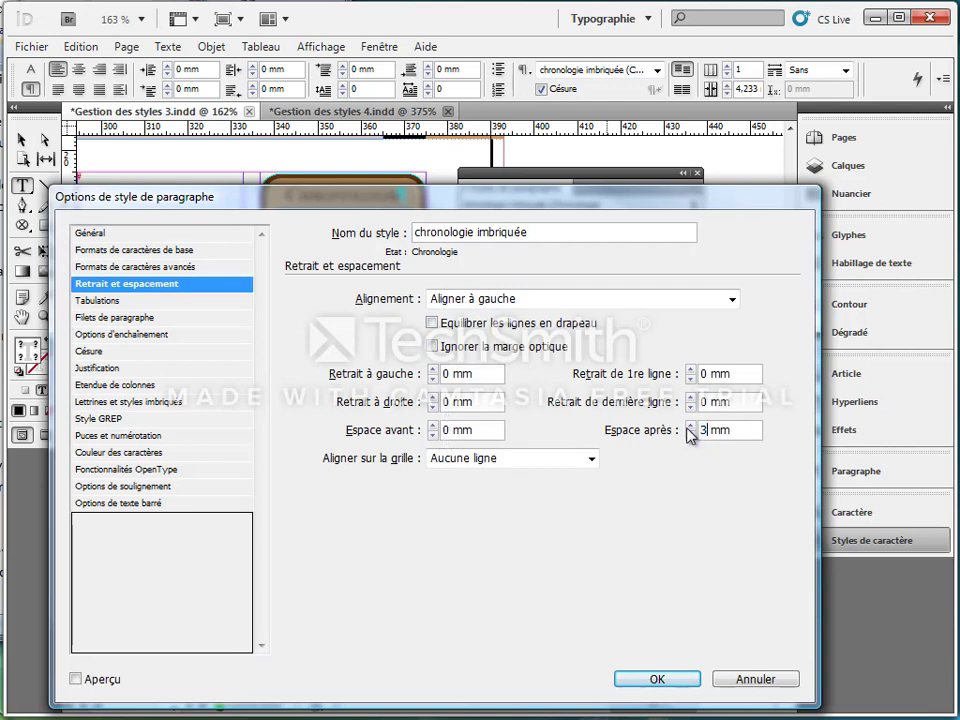
pyautogui.click(684, 681)
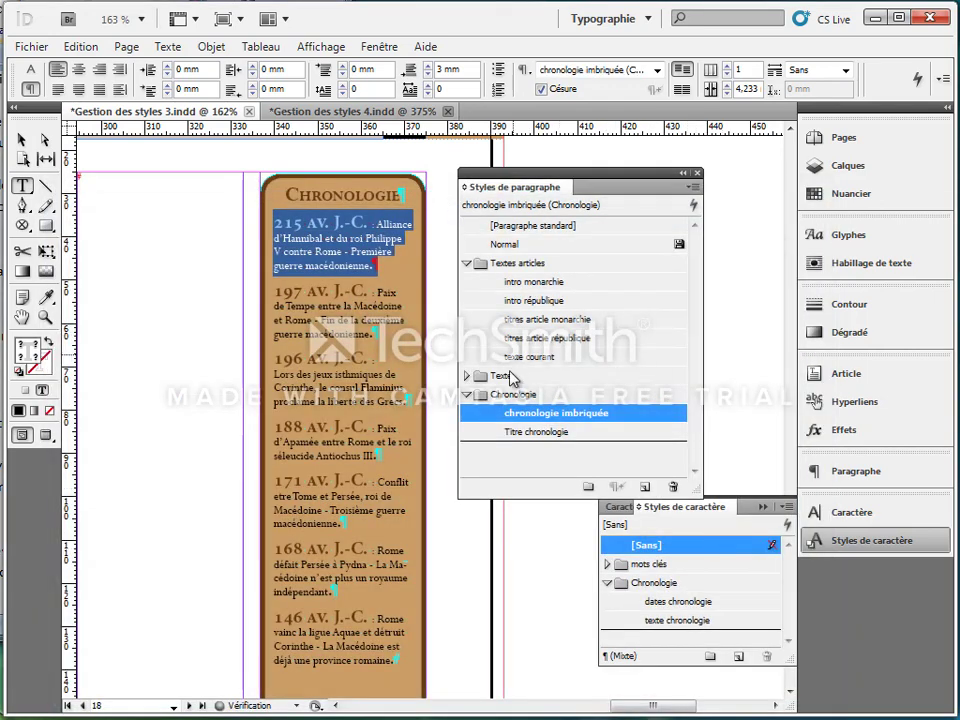
pyautogui.scroll(-3, 357, 425)
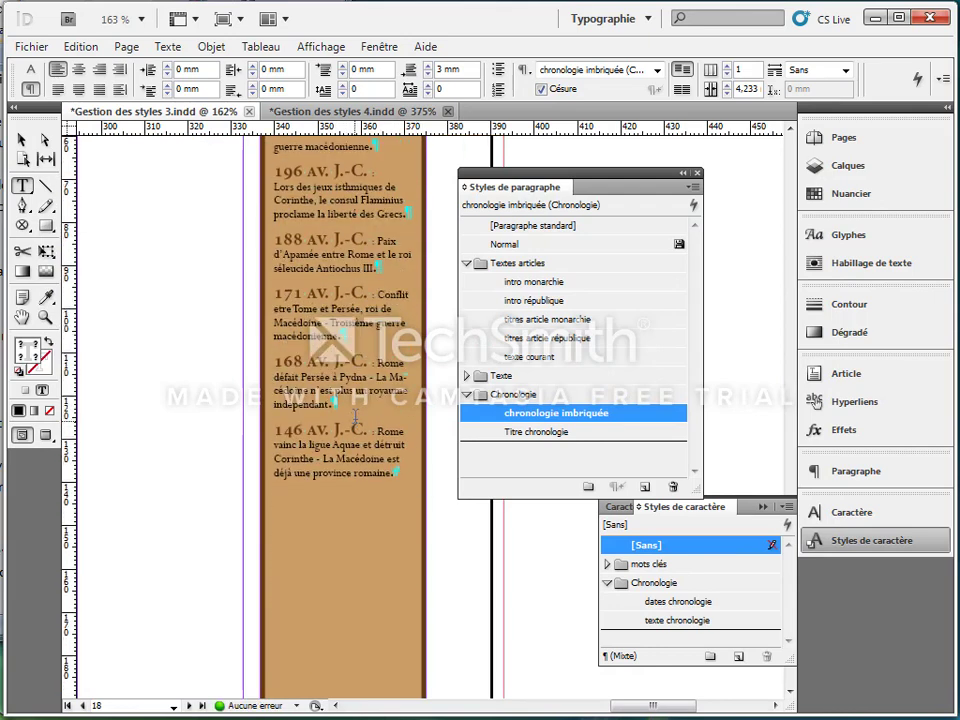